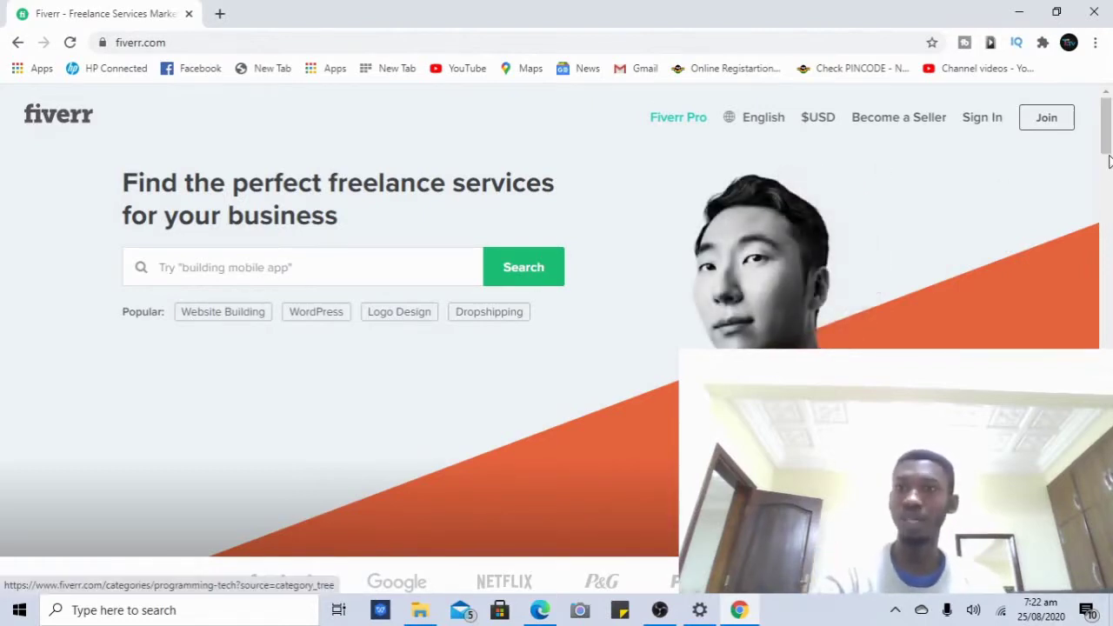
drag(1106, 148, 1101, 199)
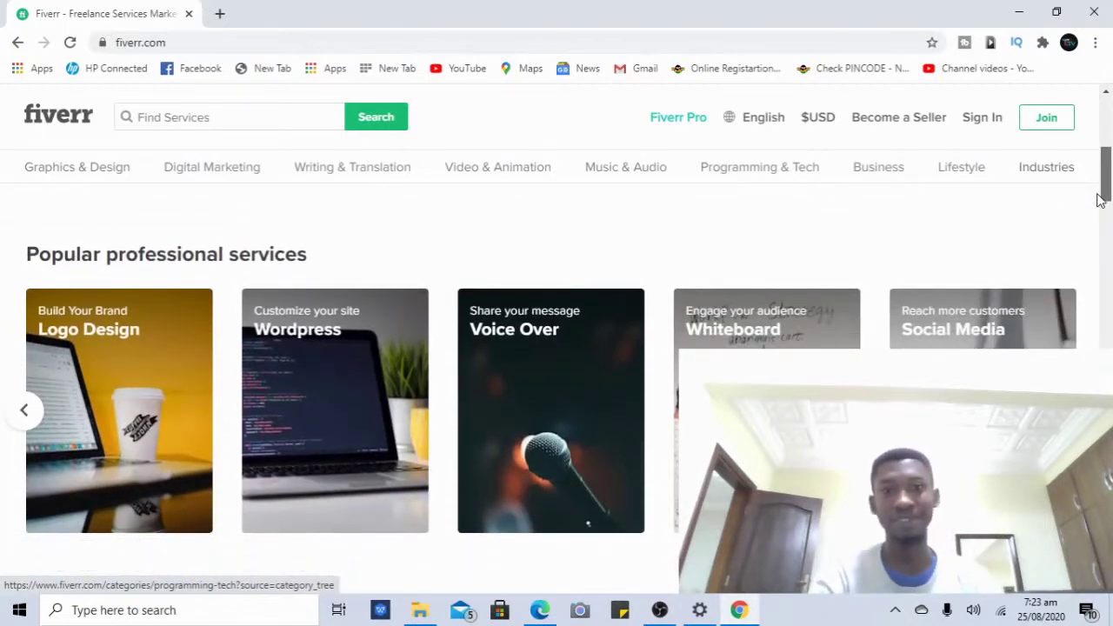
drag(1101, 200, 1086, 291)
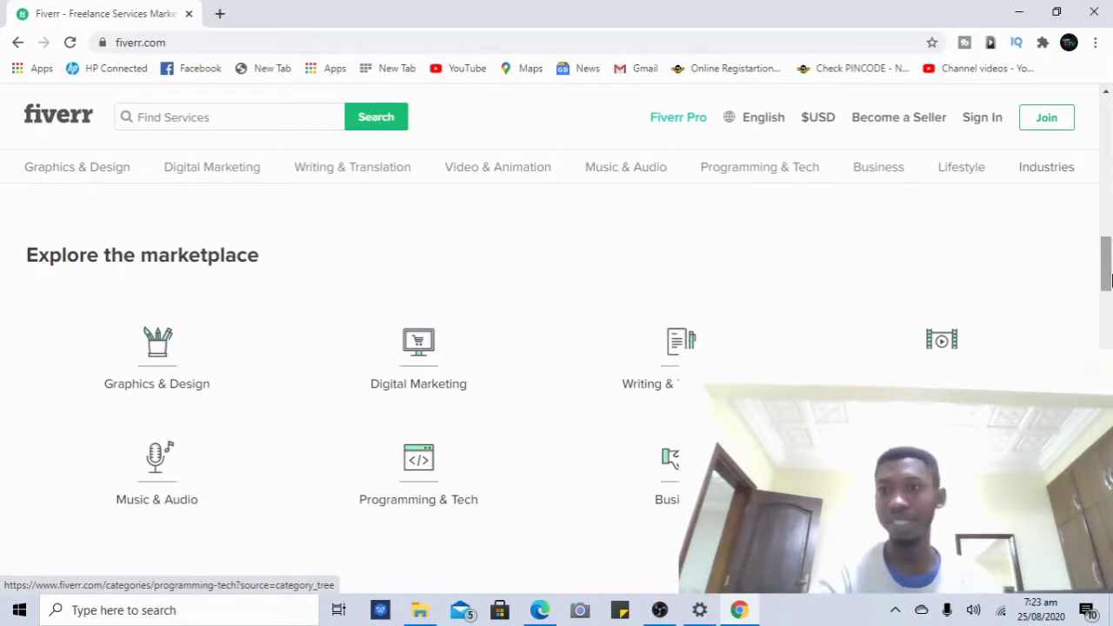
drag(1106, 283, 1107, 305)
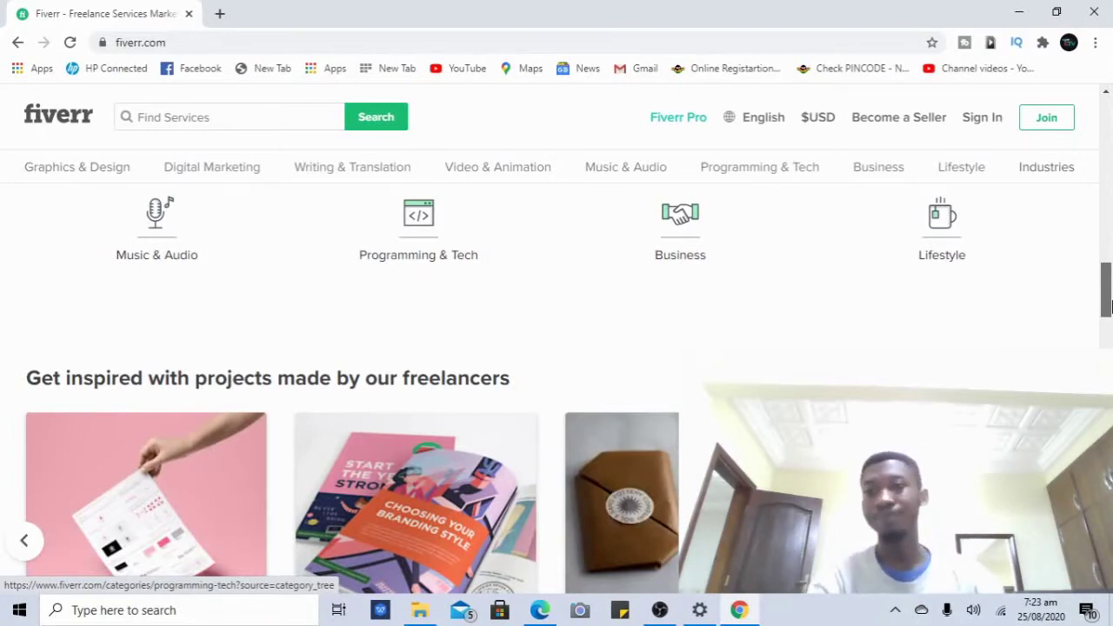
drag(1108, 304, 1108, 427)
drag(1108, 613, 1108, 121)
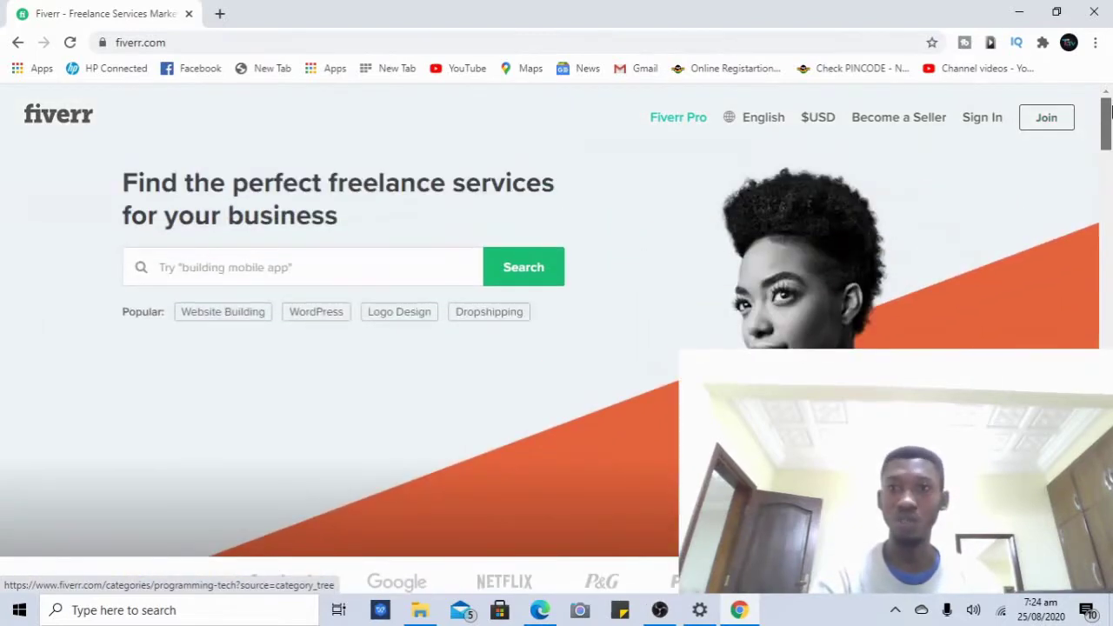
Step: Go to the Become a Seller page and scroll down through its seller introduction
click(905, 122)
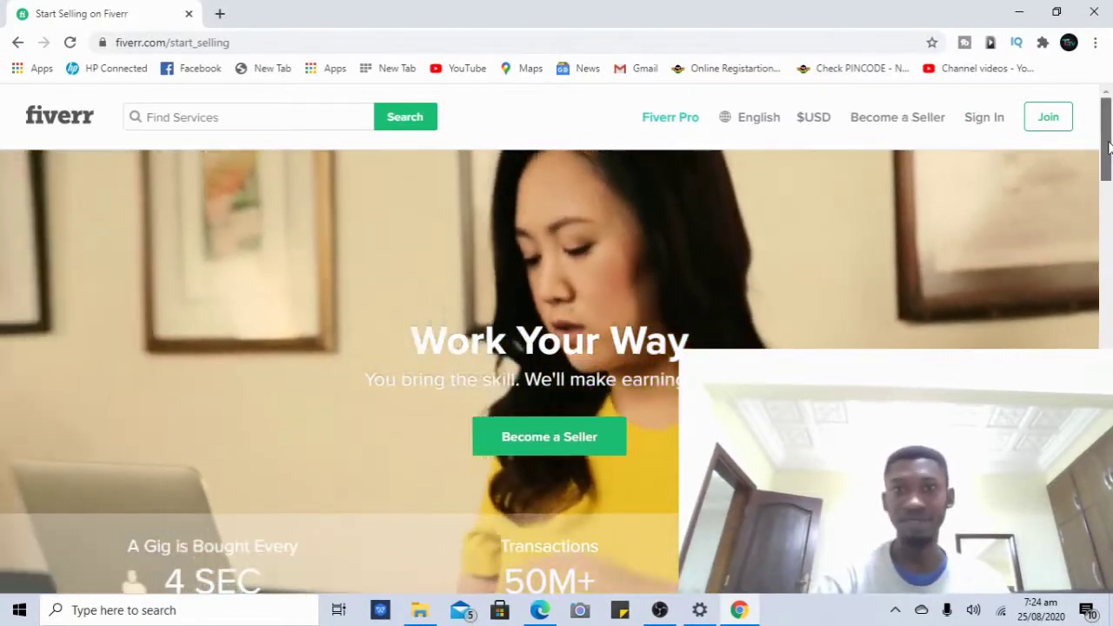
drag(1110, 150, 1108, 167)
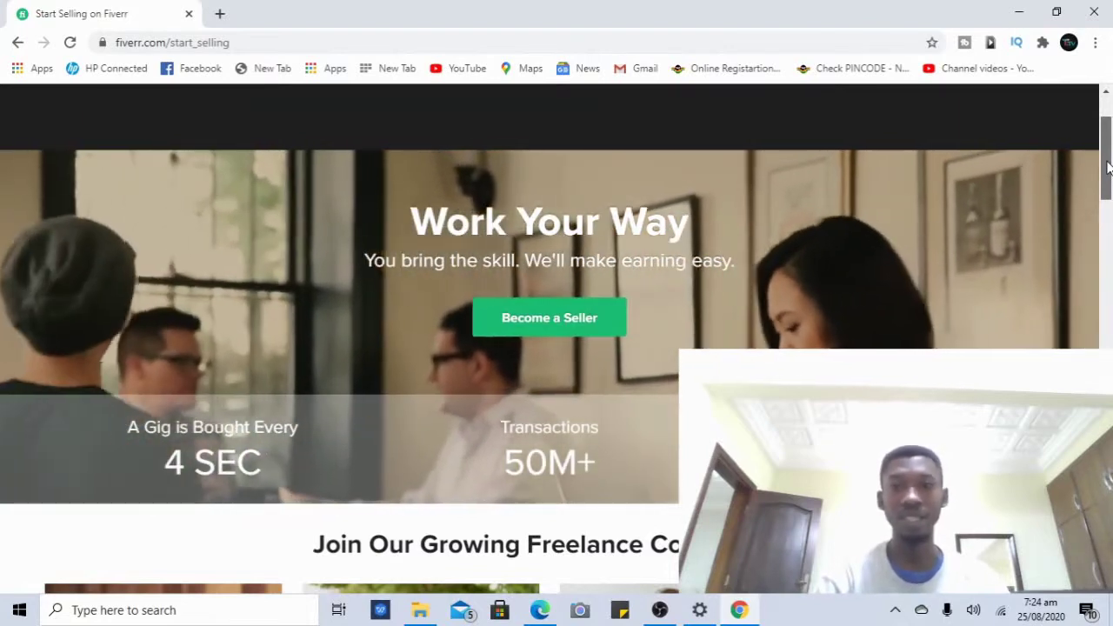
drag(1108, 167, 1108, 181)
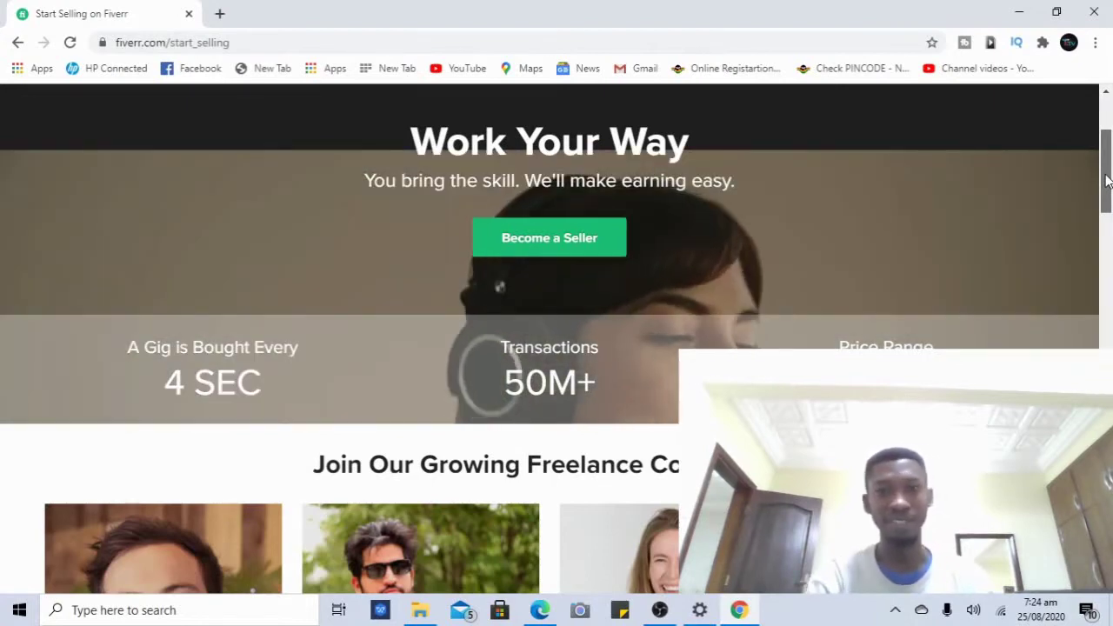
drag(1107, 180, 1107, 319)
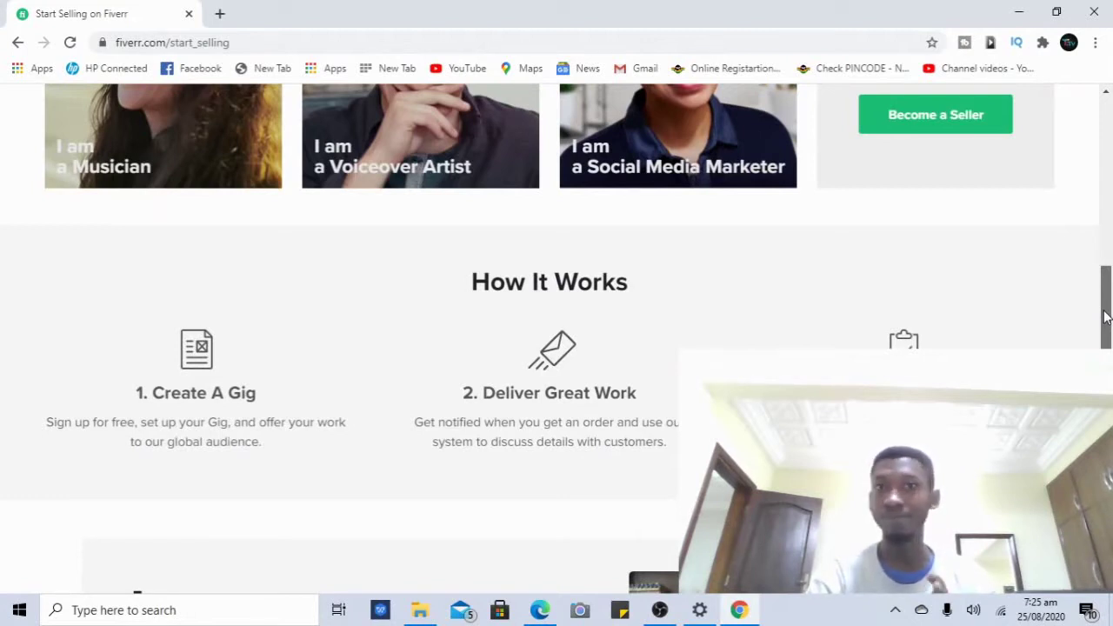
drag(1107, 318, 1106, 178)
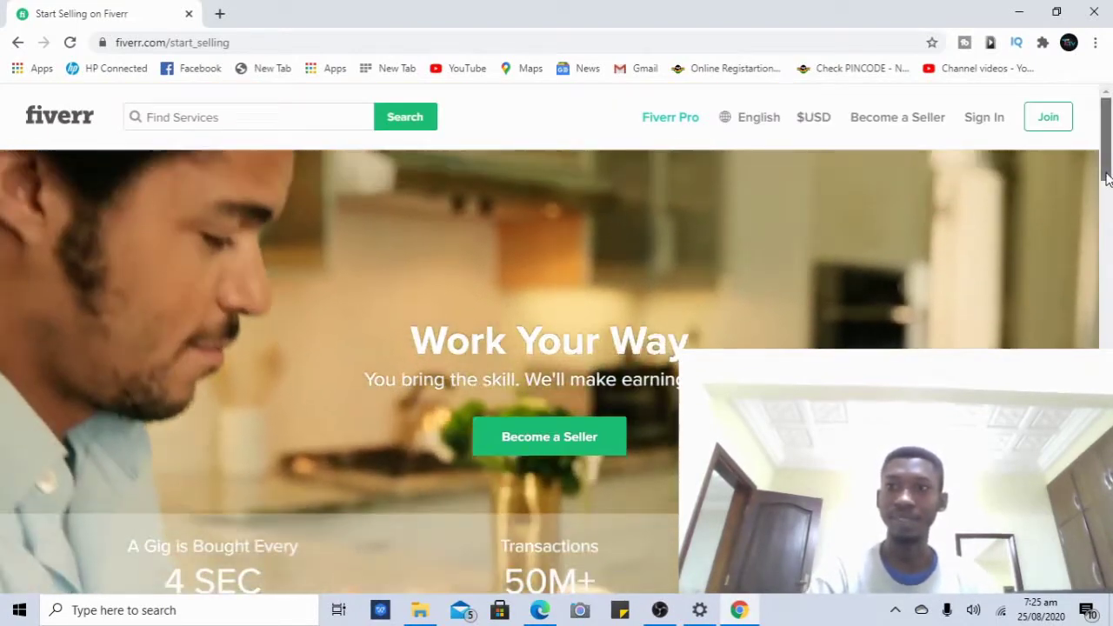
drag(1106, 178, 1106, 387)
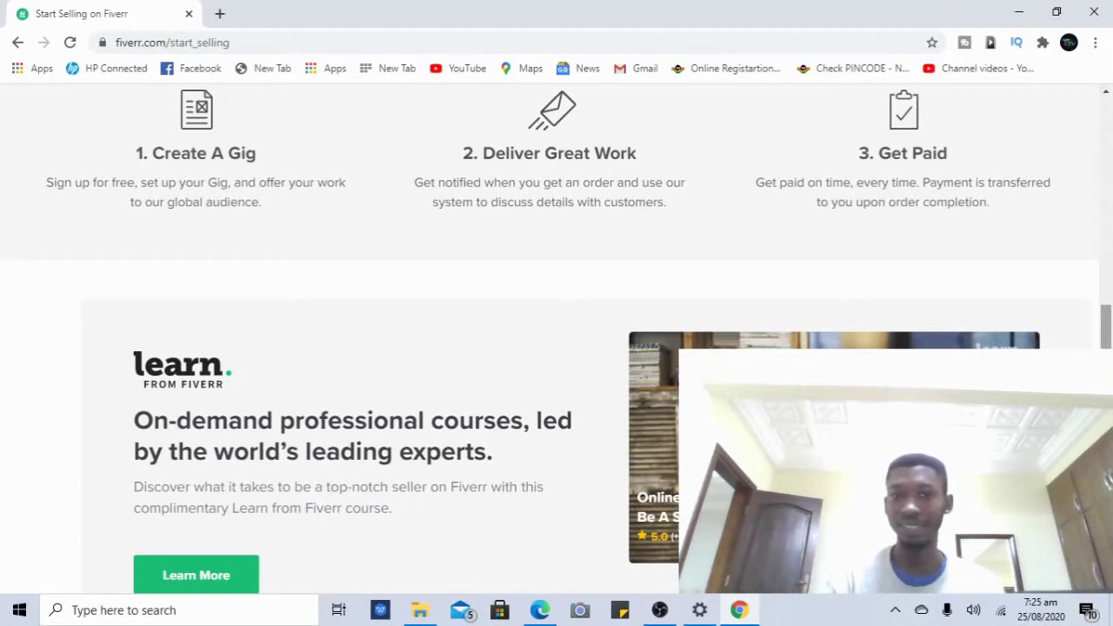
Step: Scroll through the rest of the Start Selling page, then return to the top
scroll(557, 339, down, 3)
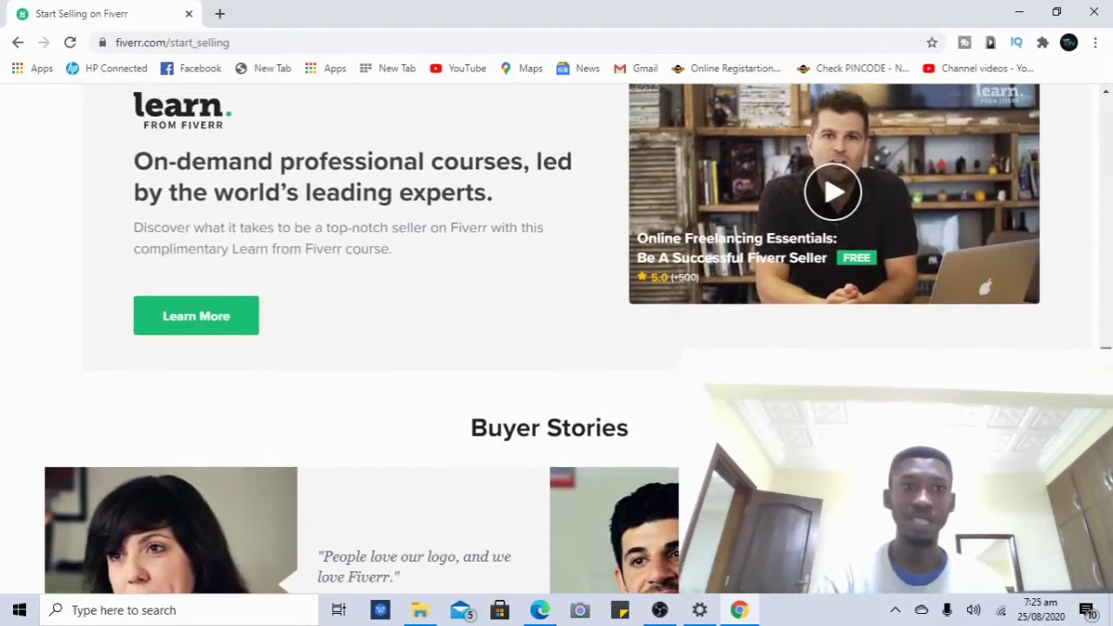
scroll(556, 339, up, 2)
scroll(556, 339, down, 1)
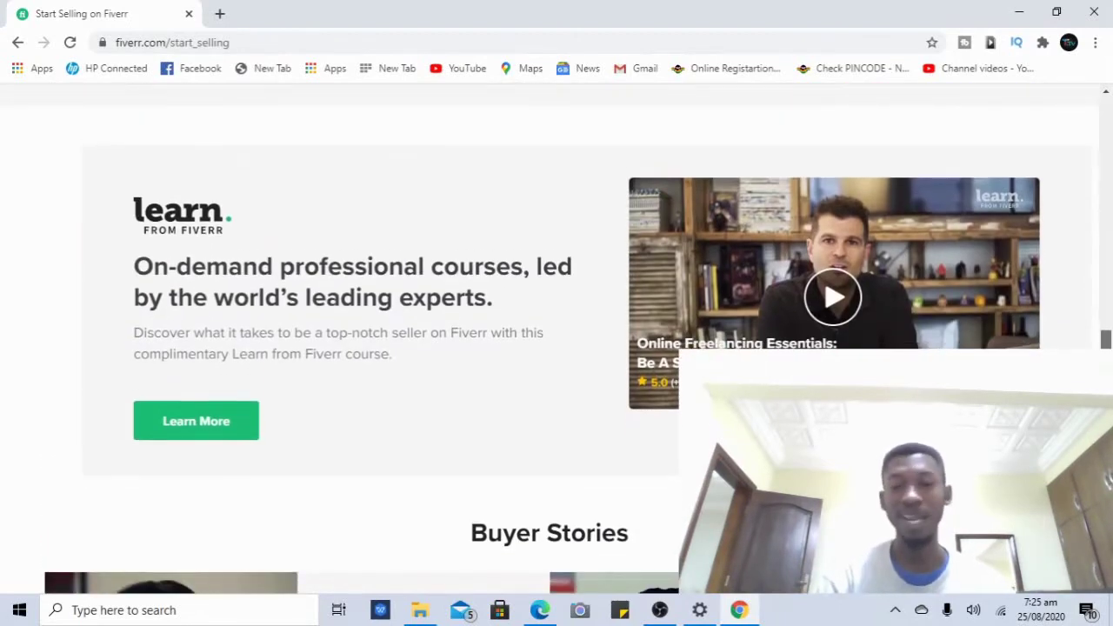
scroll(557, 339, down, 5)
scroll(557, 340, down, 5)
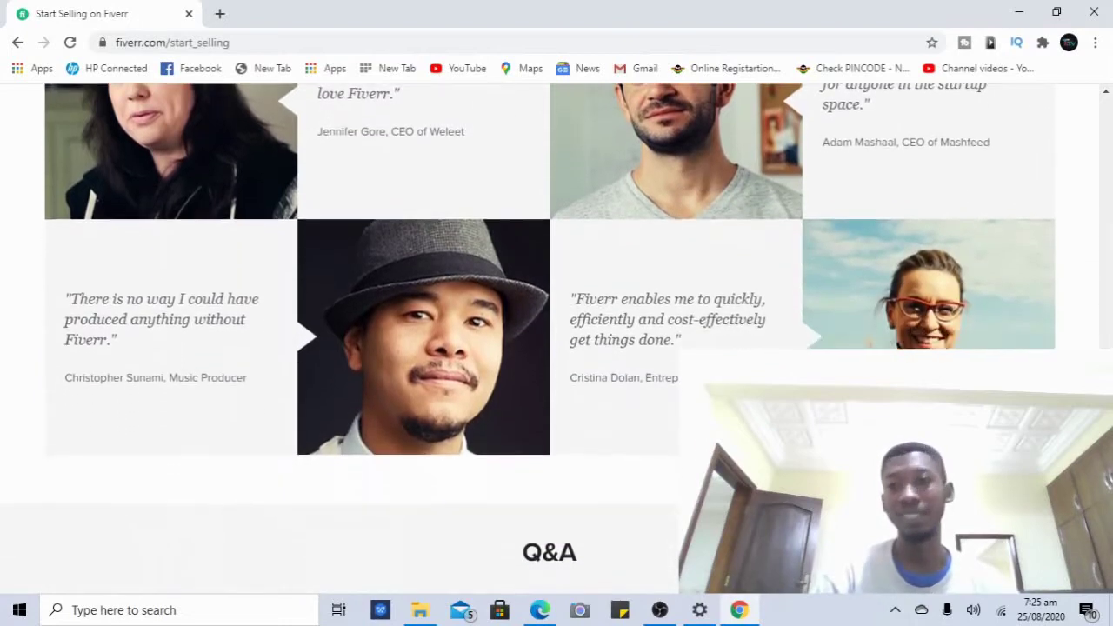
scroll(556, 339, down, 1)
scroll(556, 339, up, 1)
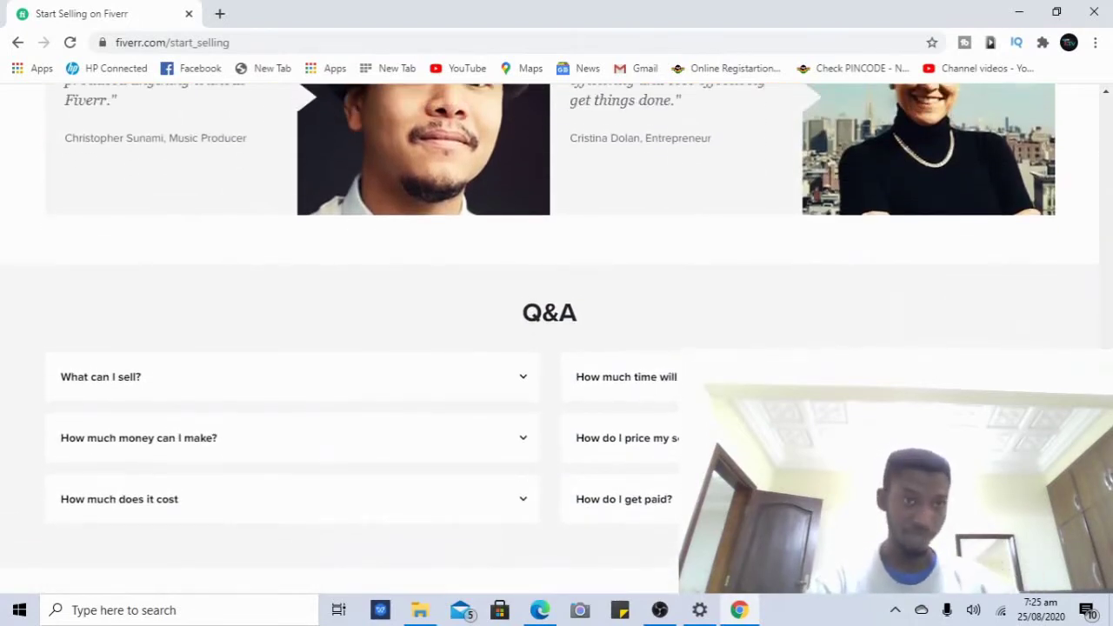
scroll(557, 339, down, 1)
scroll(557, 339, up, 1)
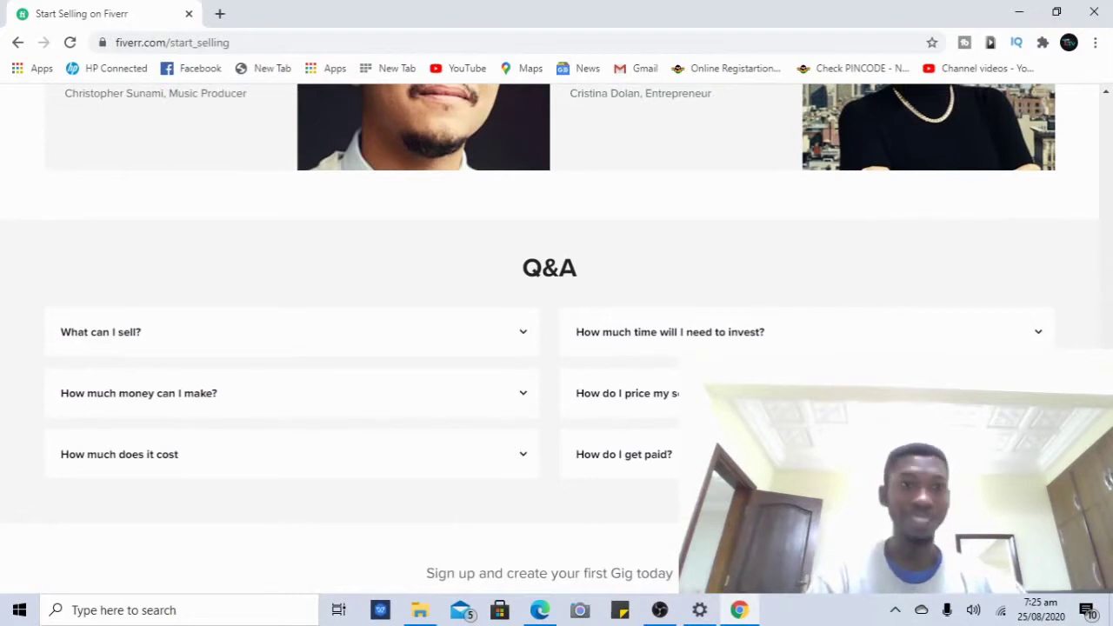
scroll(556, 339, up, 1)
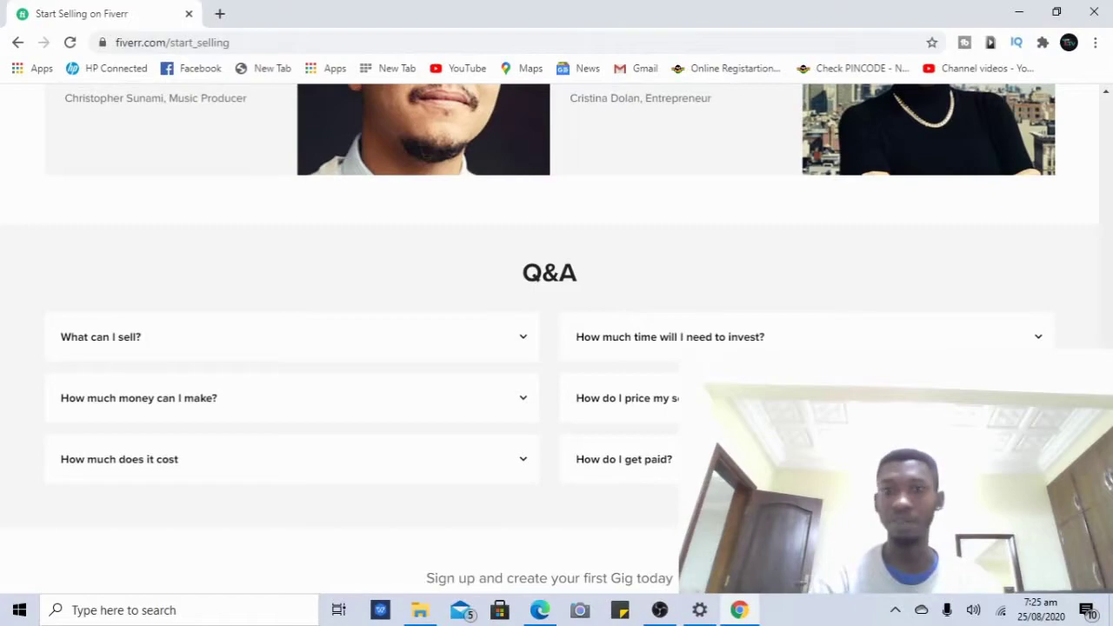
drag(1107, 496, 1108, 179)
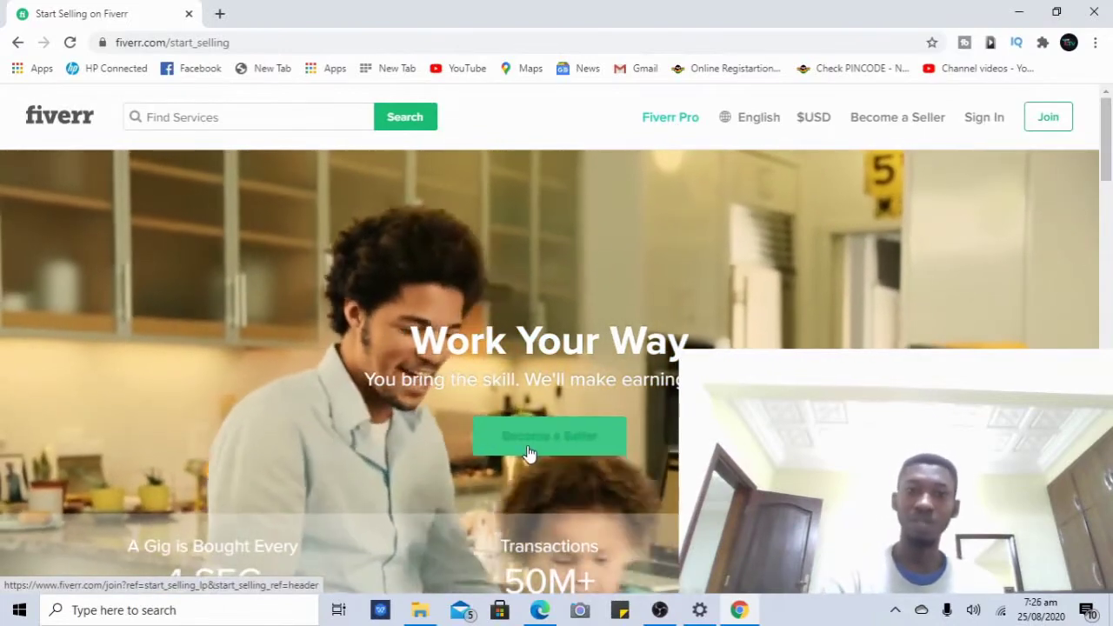
Step: Join Fiverr as a seller with a Google account, keeping the suggested username
click(529, 453)
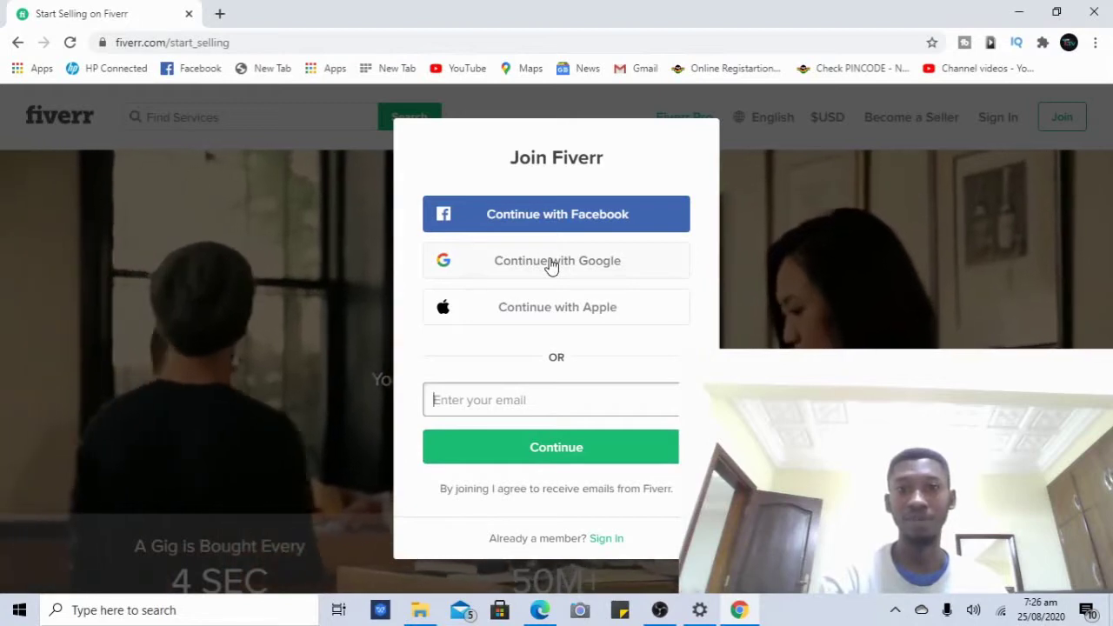
click(551, 263)
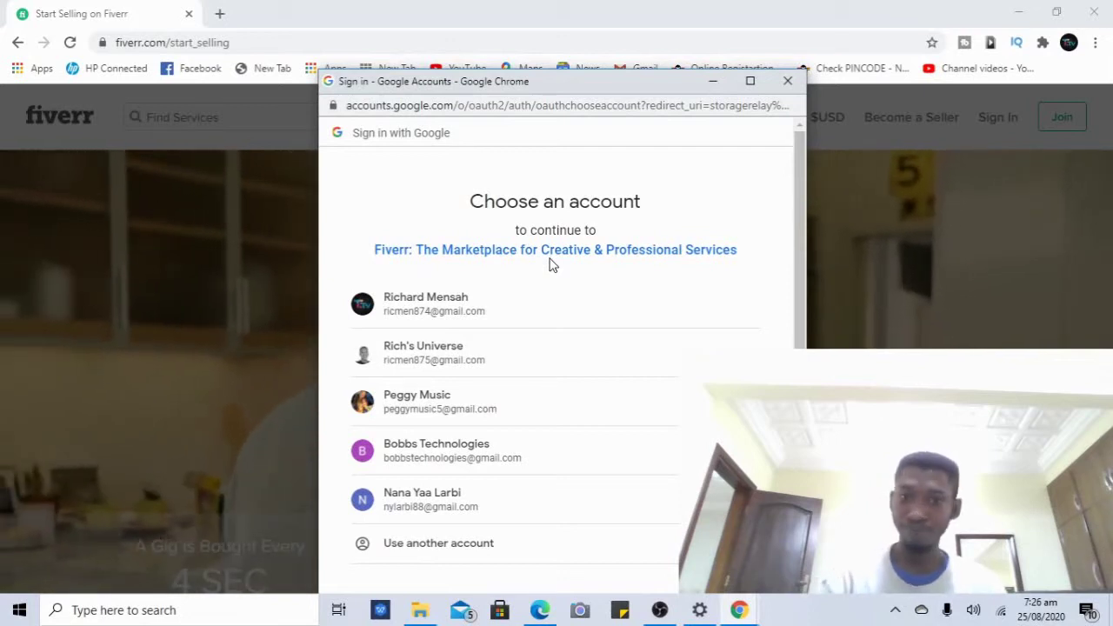
click(485, 467)
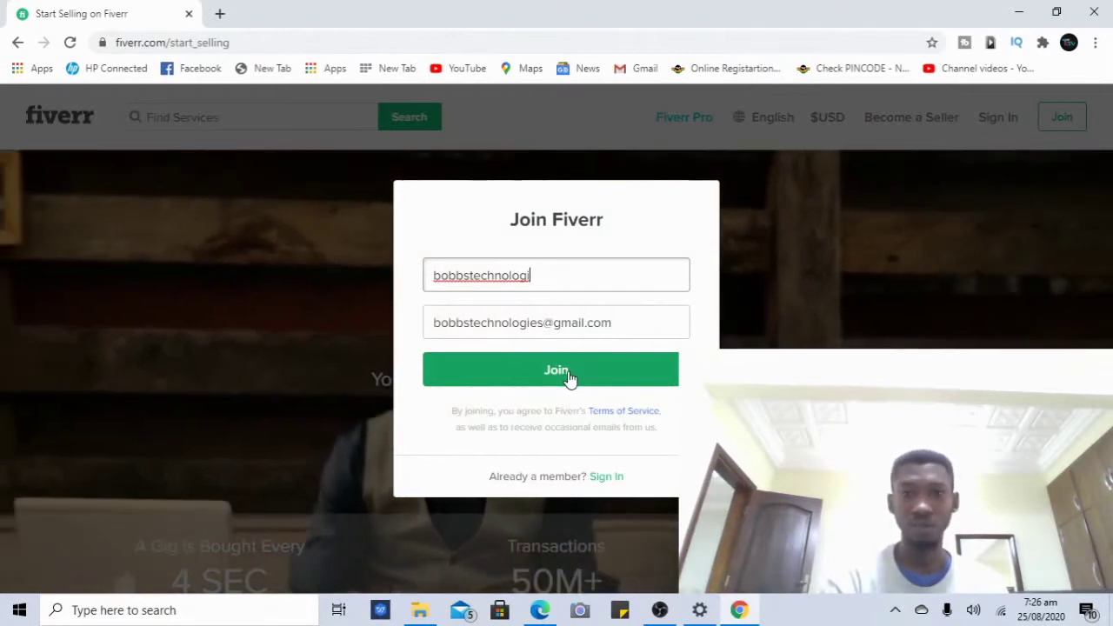
click(570, 374)
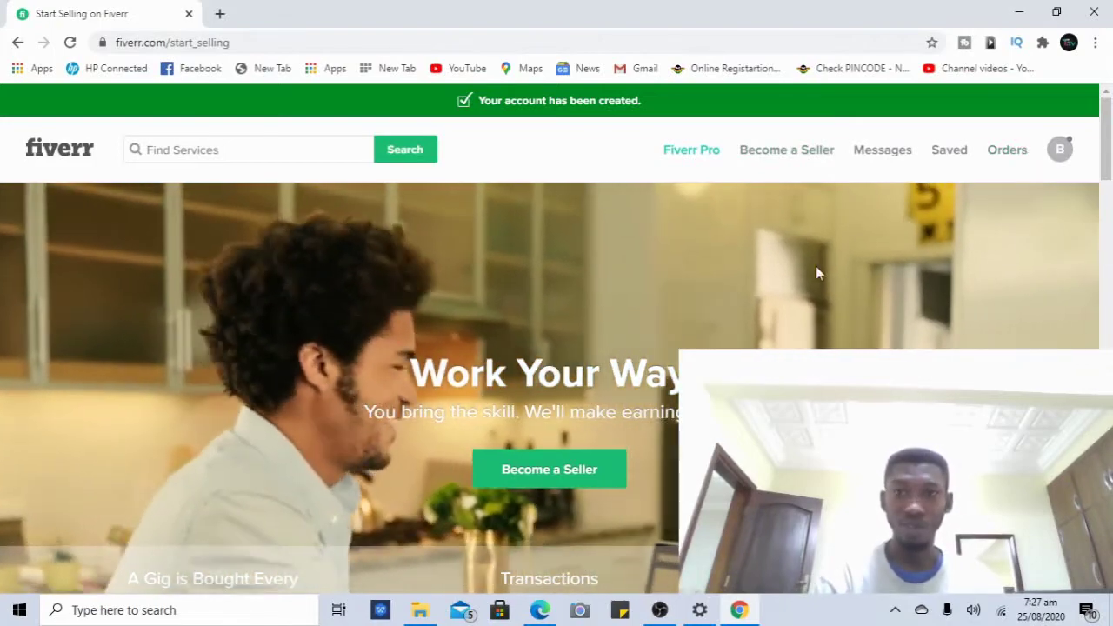
Step: Go to the new account's Profile page from the avatar's account menu
mouse_move(1106, 159)
mouse_down()
mouse_move(1108, 220)
mouse_move(1106, 159)
mouse_up()
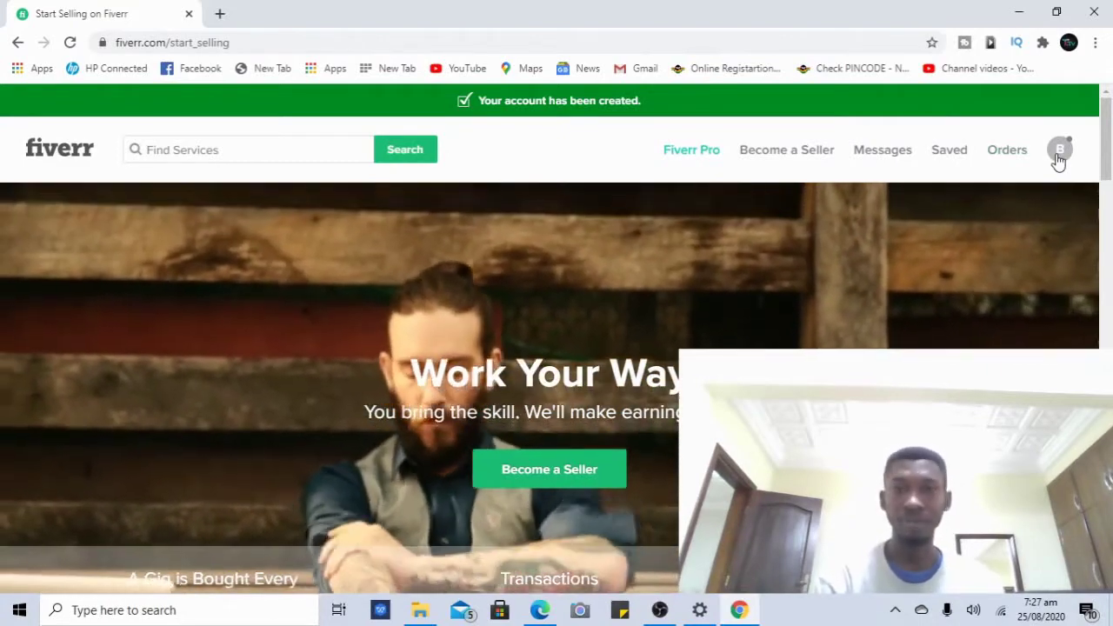
click(1059, 156)
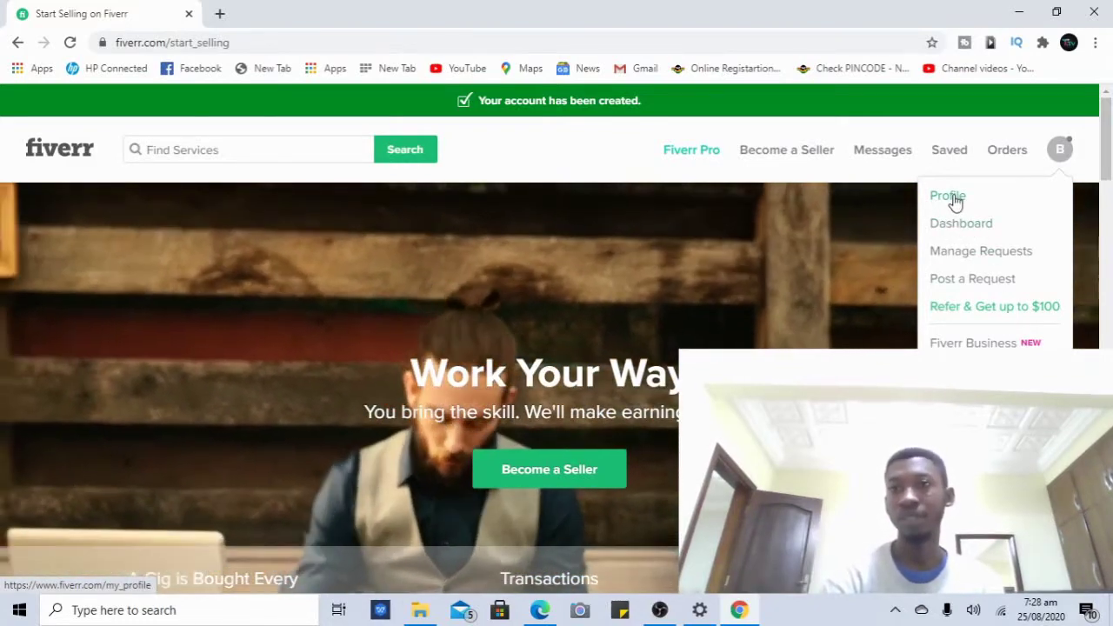
click(951, 196)
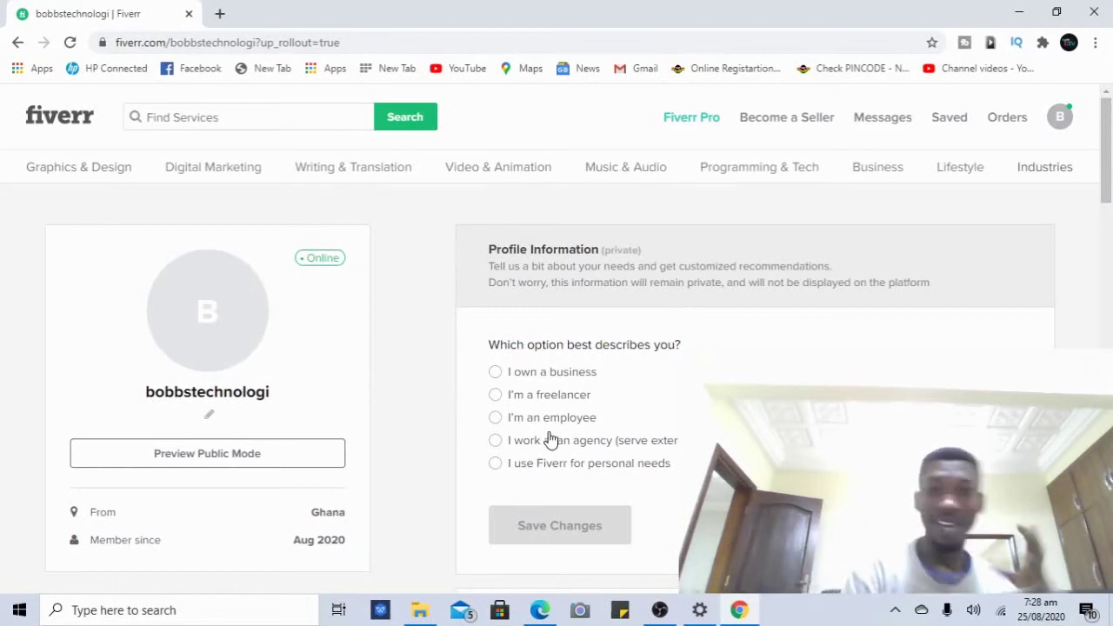
Step: Answer the profile questions as a freelancer in Advertising, Marketing and PR, and save
click(495, 399)
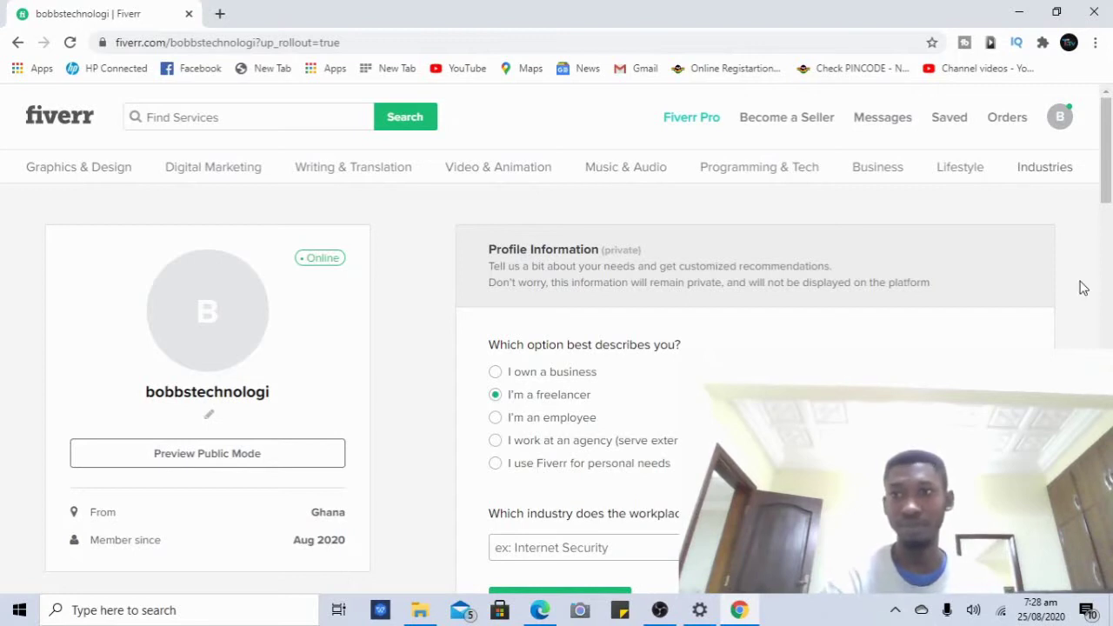
drag(1107, 196, 1109, 250)
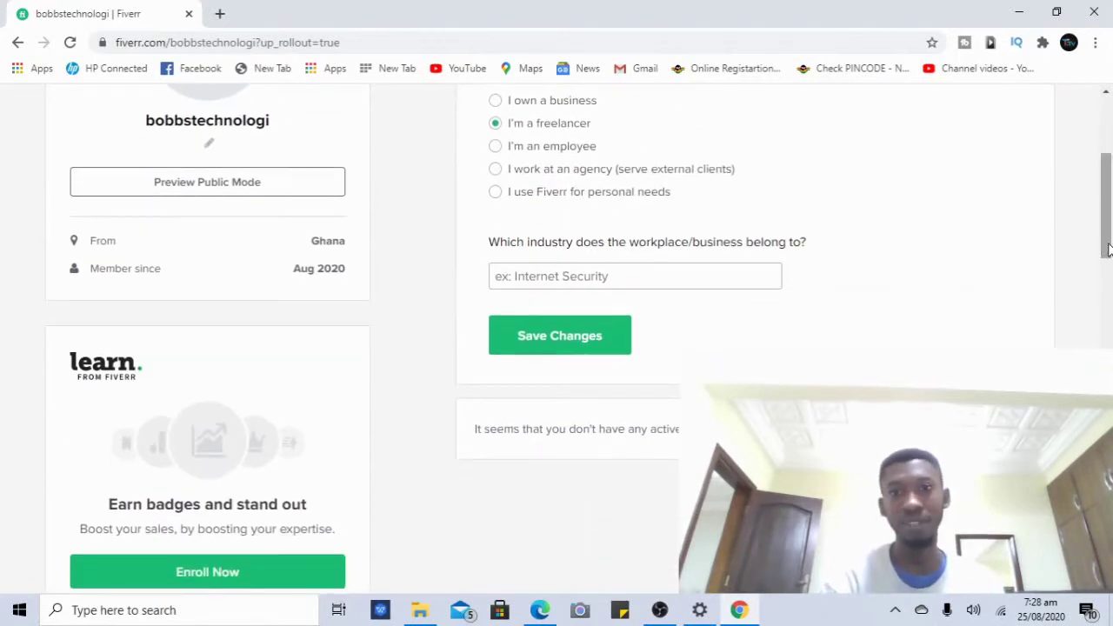
click(570, 278)
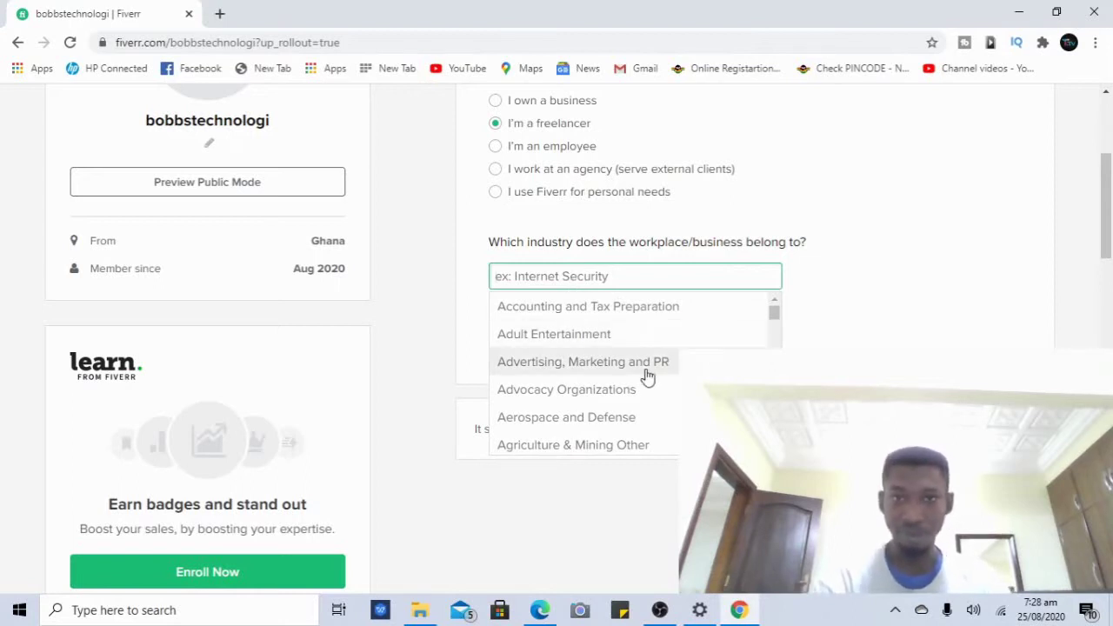
click(596, 363)
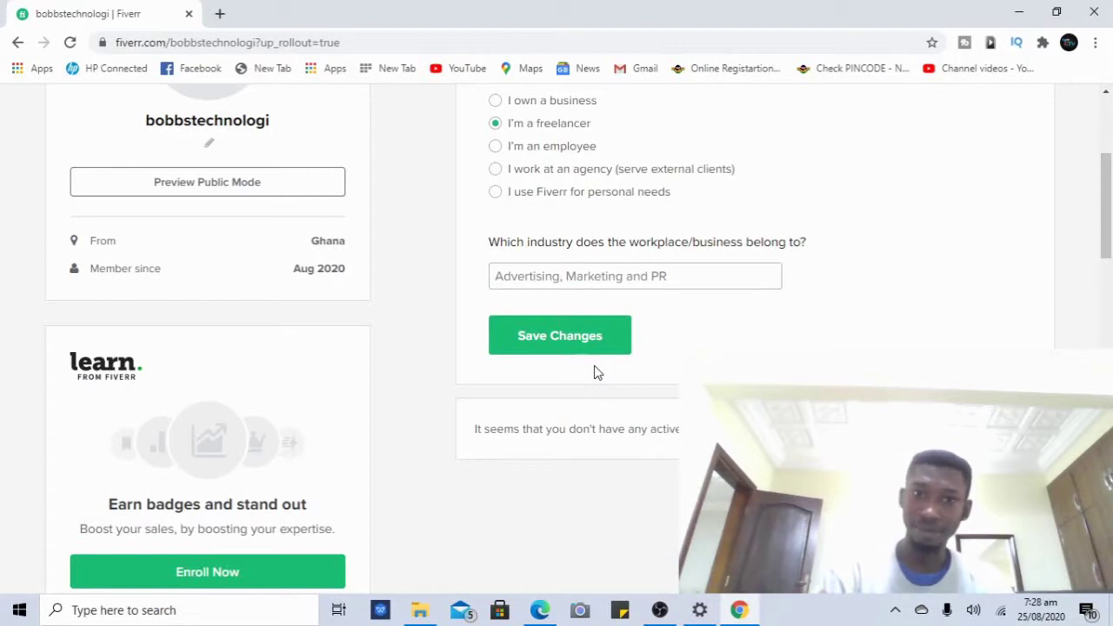
click(579, 348)
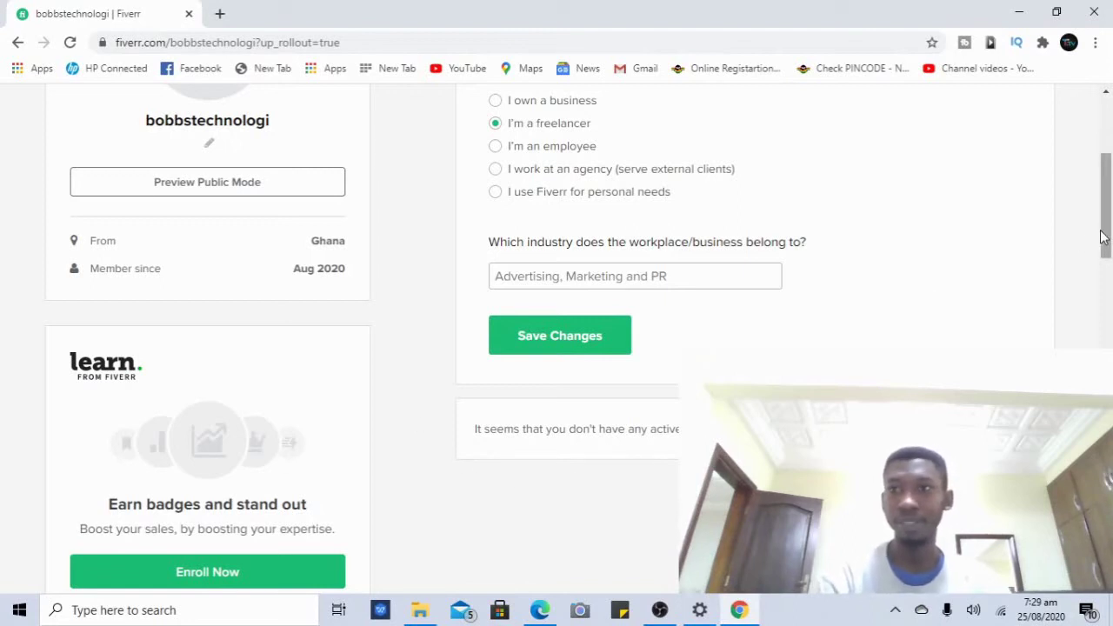
Step: Scroll down the profile to the empty Description card
drag(1106, 236, 1107, 206)
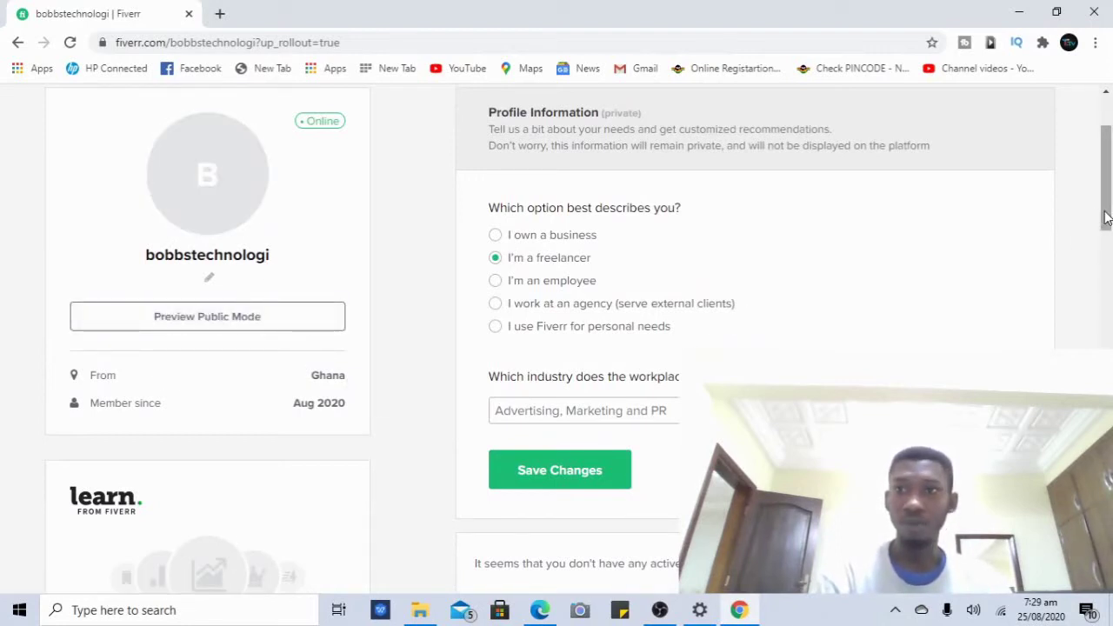
drag(1106, 217, 1106, 279)
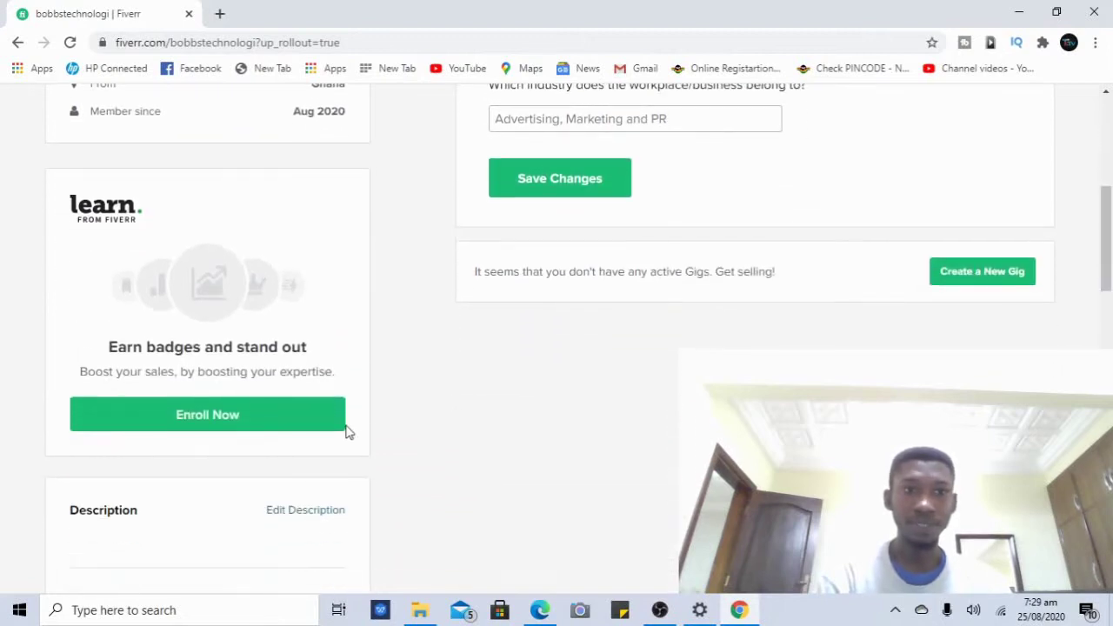
drag(1107, 204, 1107, 258)
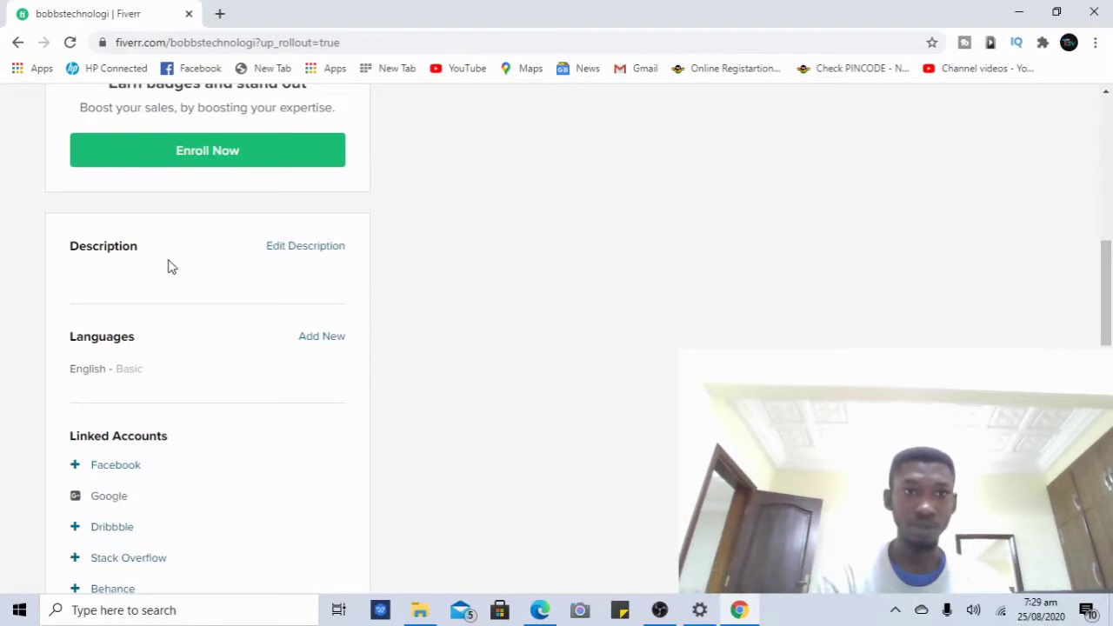
Step: Edit the Description to read 'A web designer and professional in provision of service.' and update it
click(309, 250)
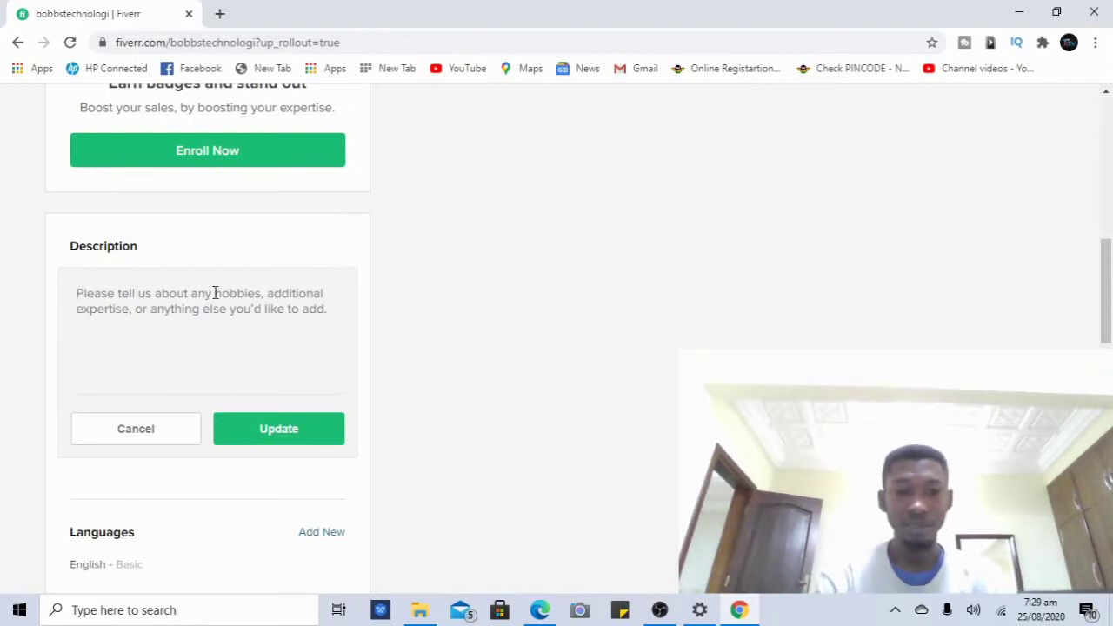
text(A)
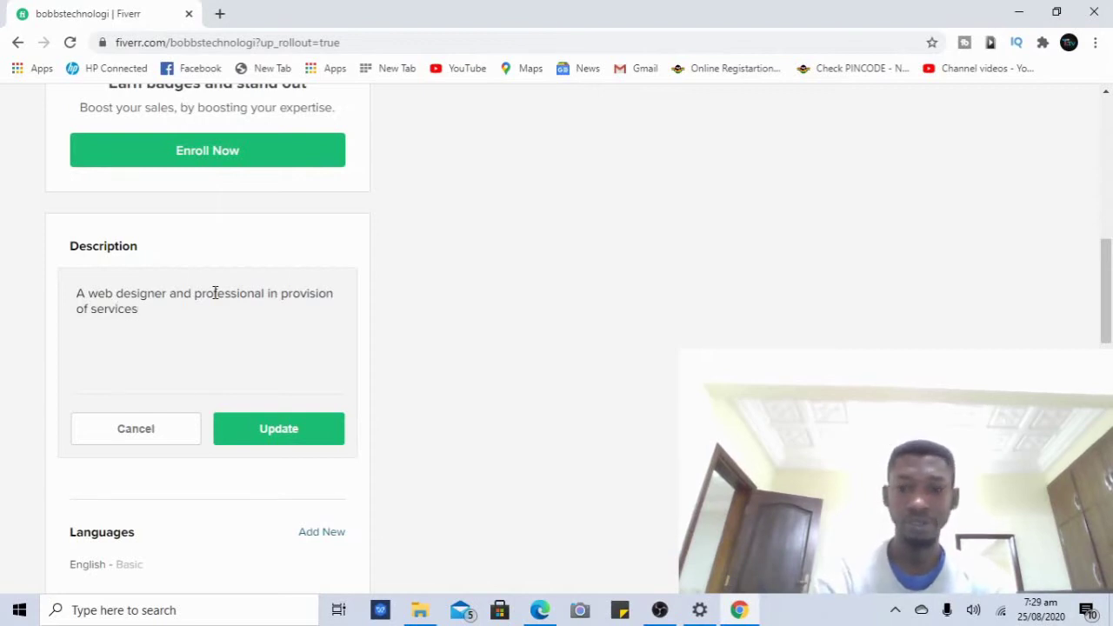
click(287, 428)
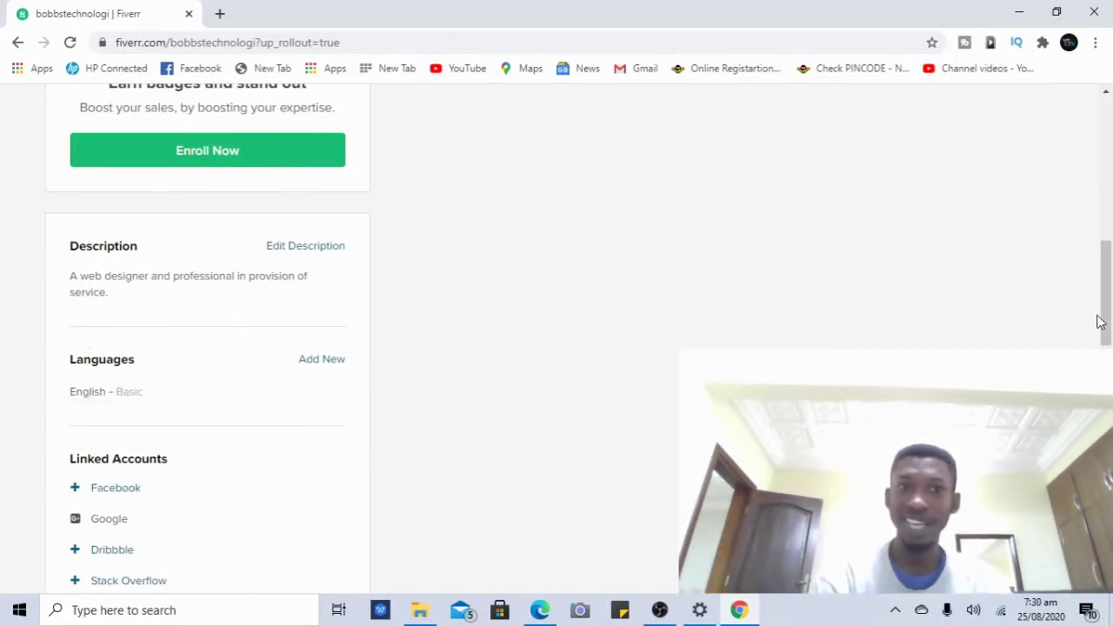
Step: Scroll past Languages and Linked Accounts to the empty Skills section
drag(1106, 304, 1104, 350)
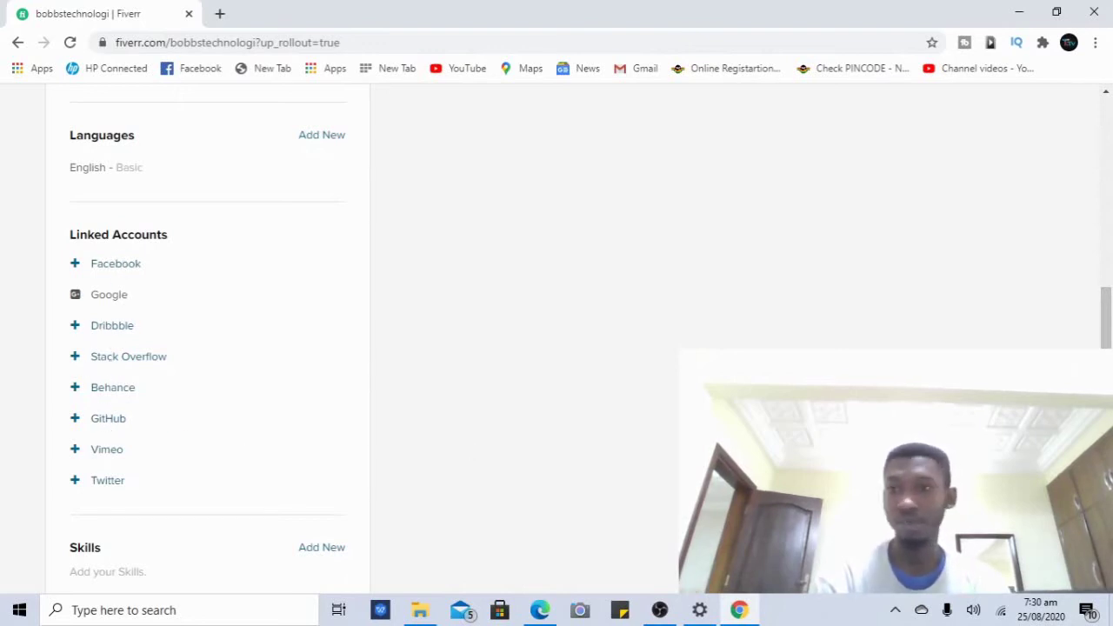
scroll(1105, 318, down, 2)
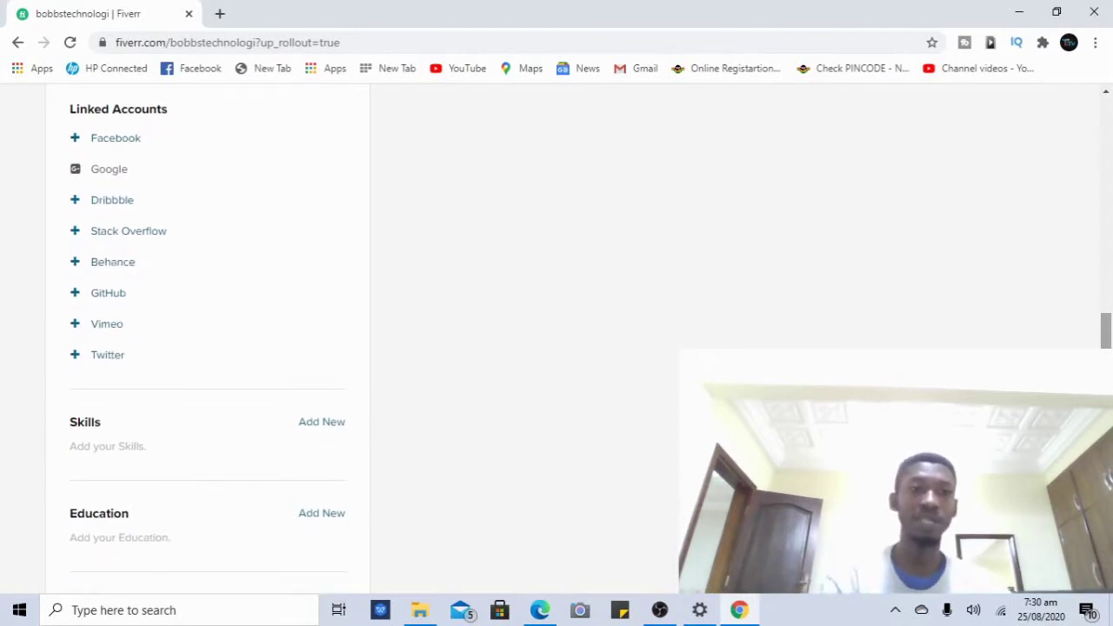
Step: Add Web Developer to the profile Skills at Expert experience level
click(324, 430)
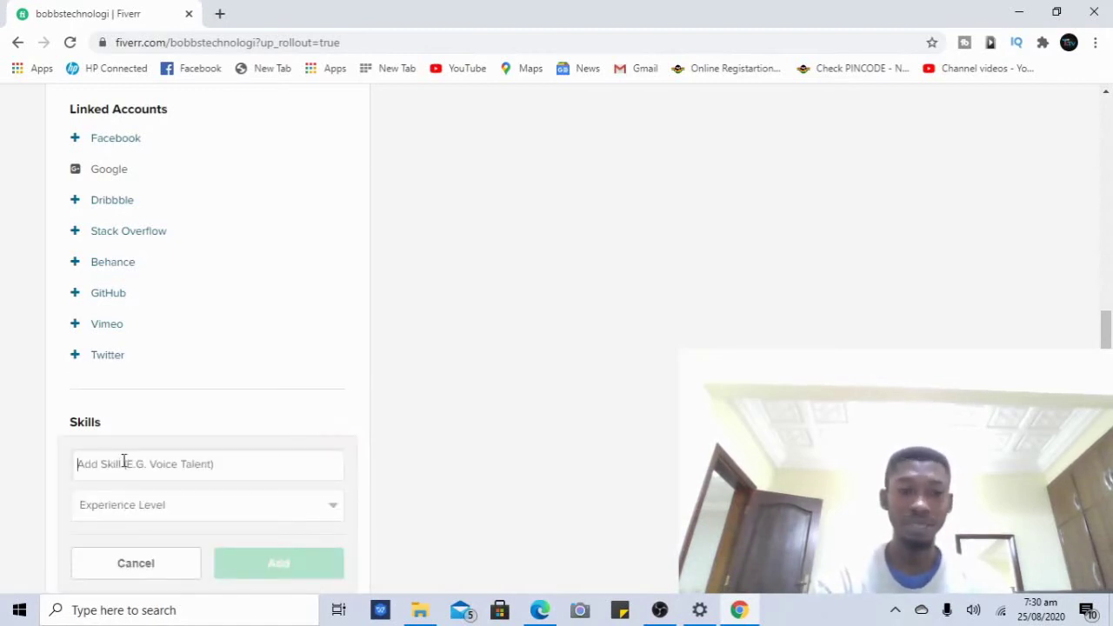
text(Web)
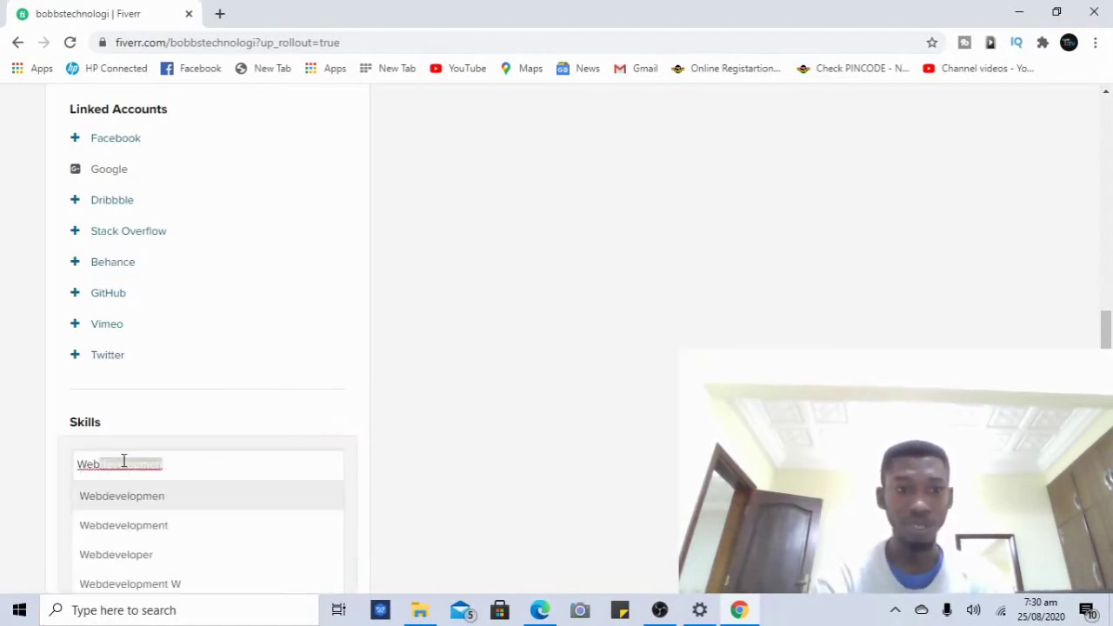
click(184, 527)
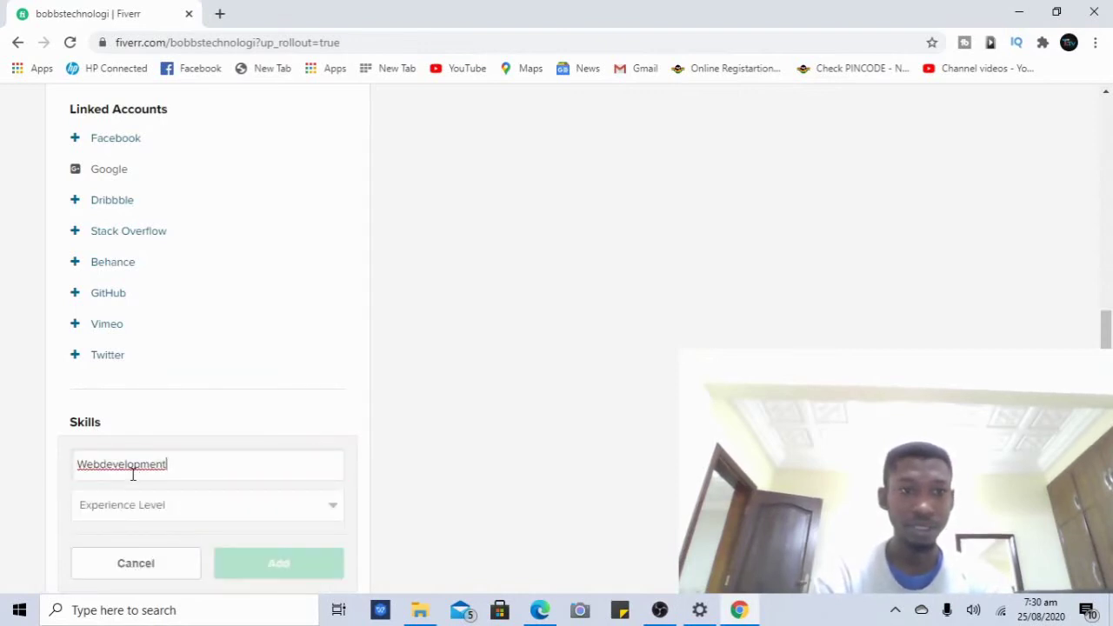
key(BackSpace)
key(BackSpace)
key(BackSpace)
key(BackSpace)
key(BackSpace)
key(BackSpace)
key(BackSpace)
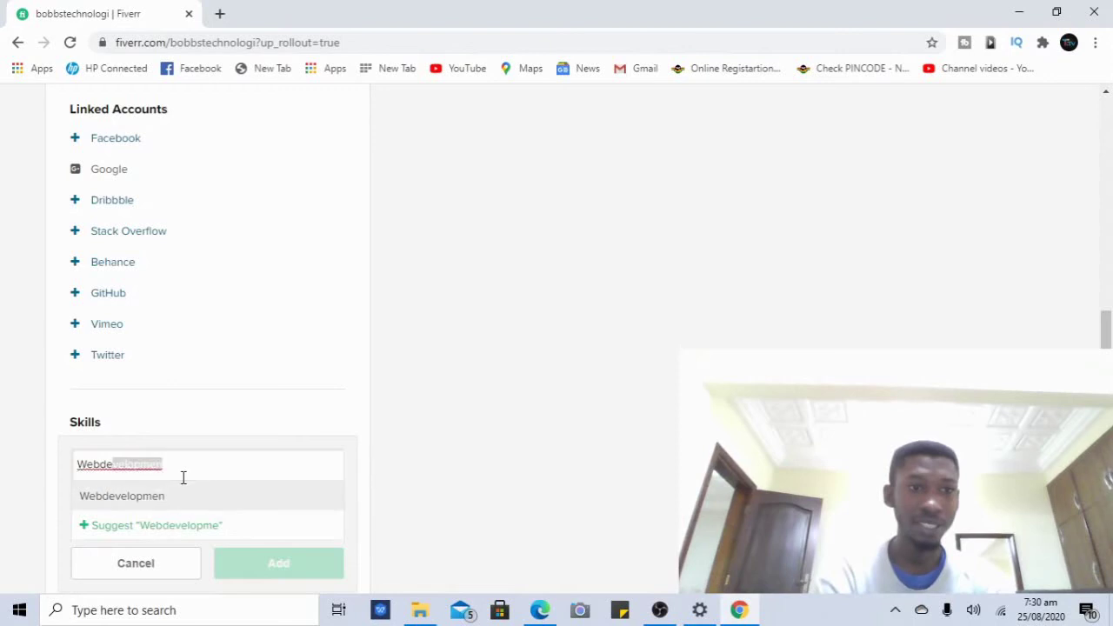
text(De)
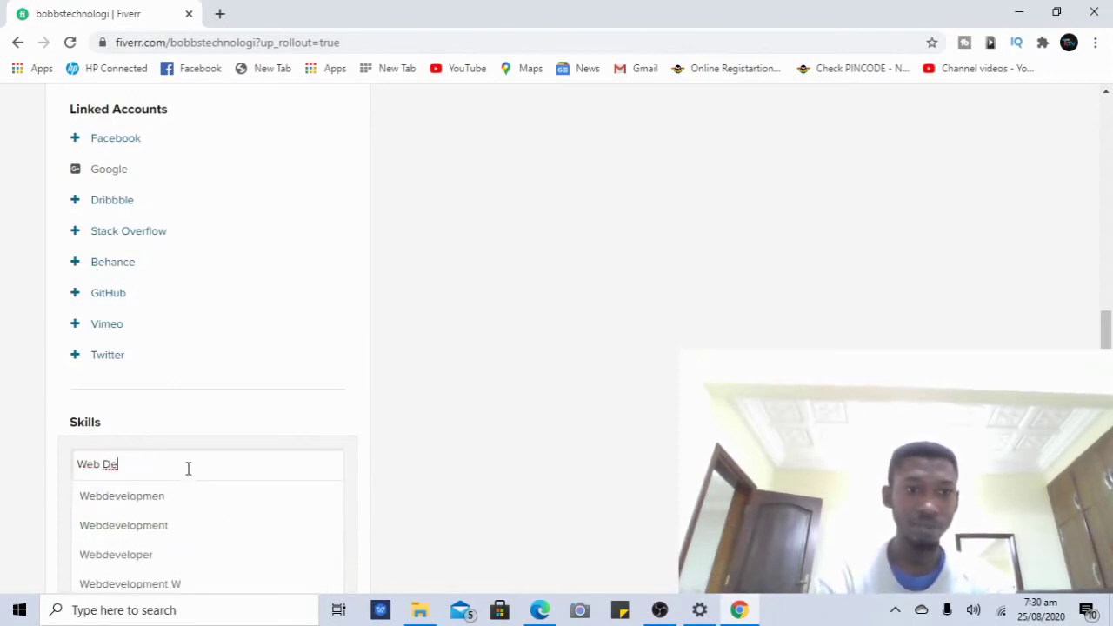
text(velopment)
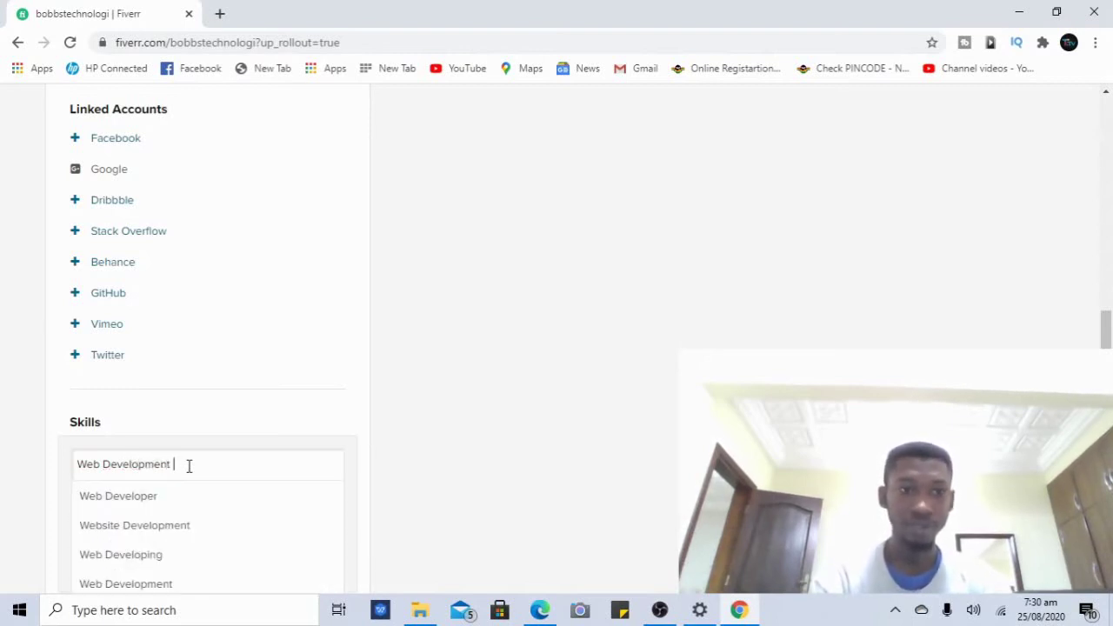
click(177, 495)
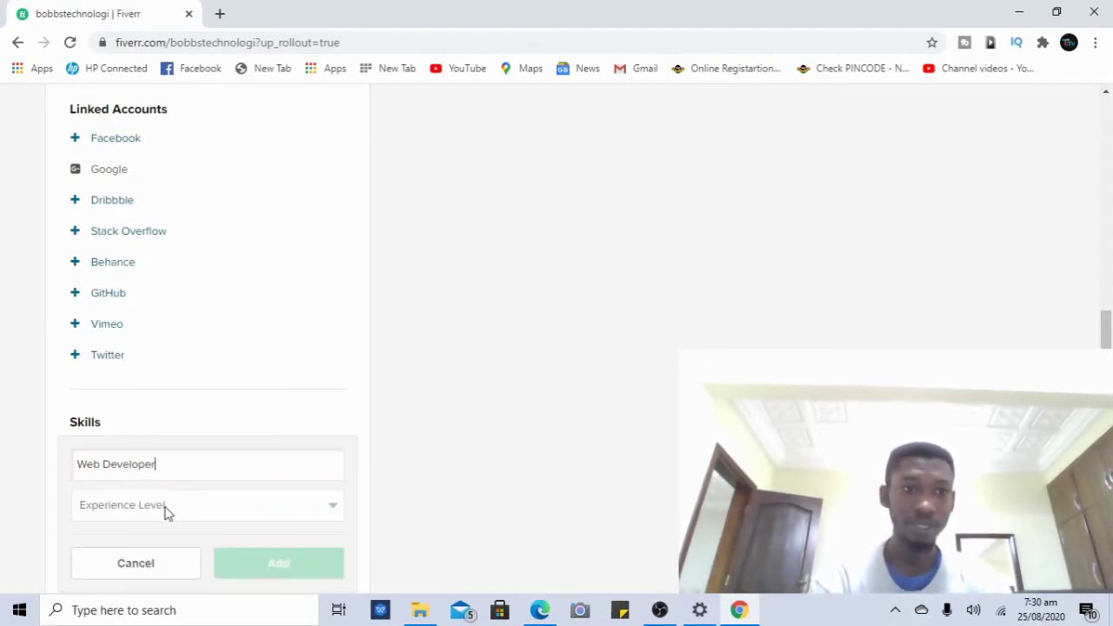
click(167, 513)
click(164, 483)
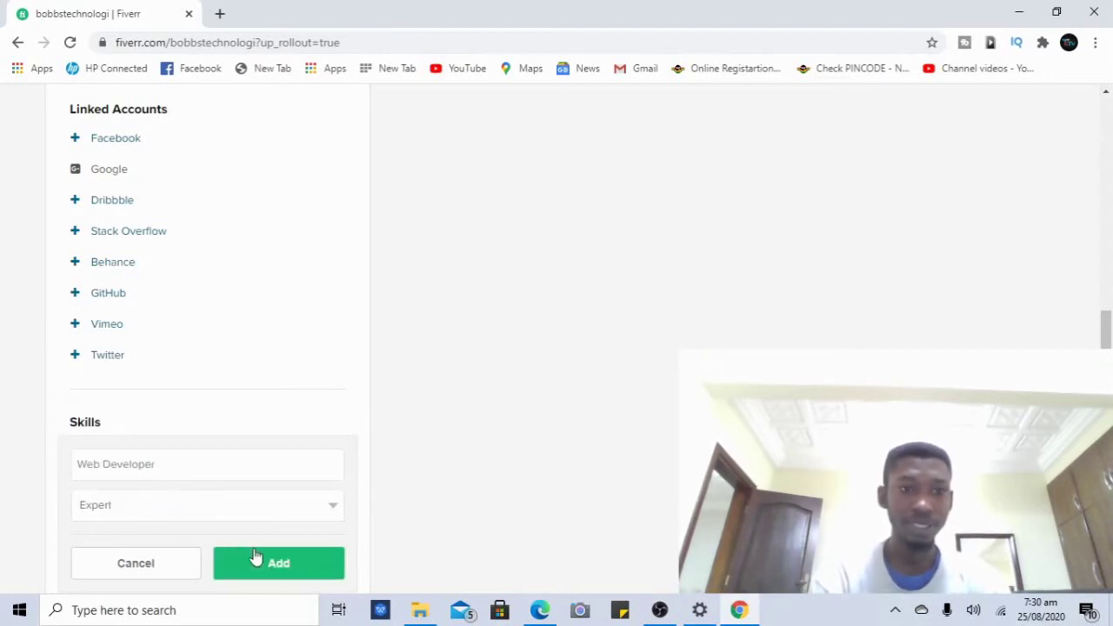
click(298, 574)
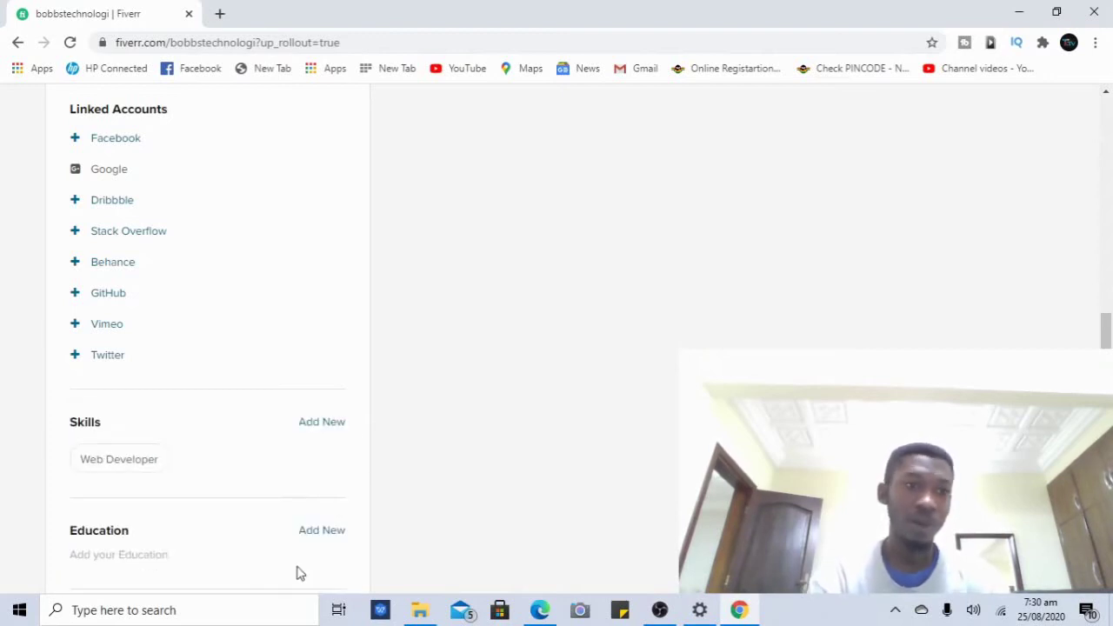
click(322, 422)
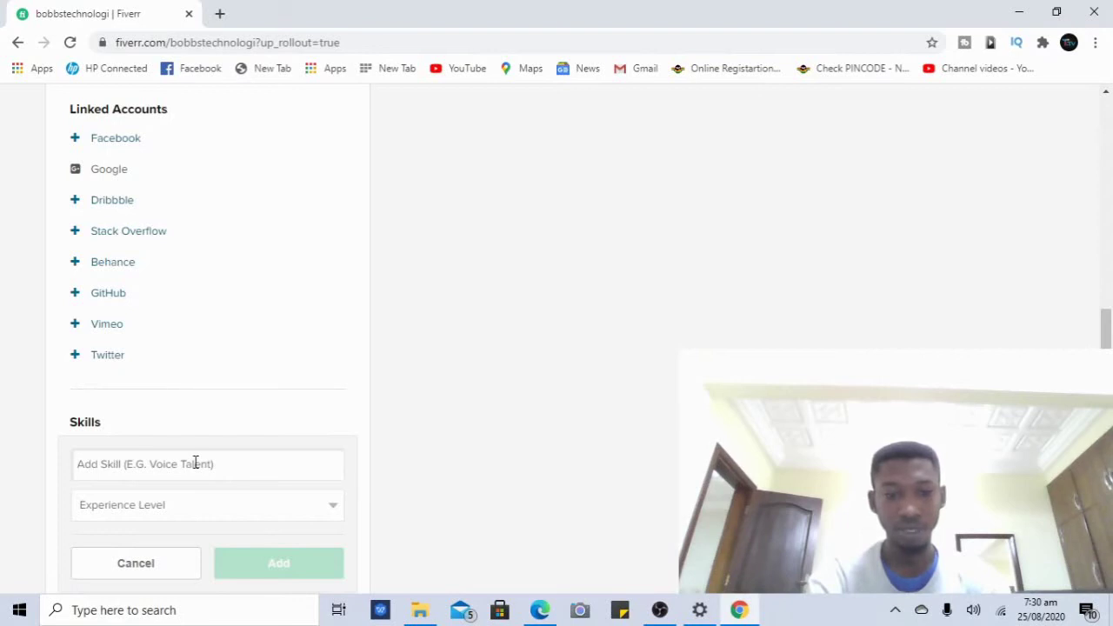
Step: Add Digital Marketing as a second profile skill at Expert experience level
text(Digital)
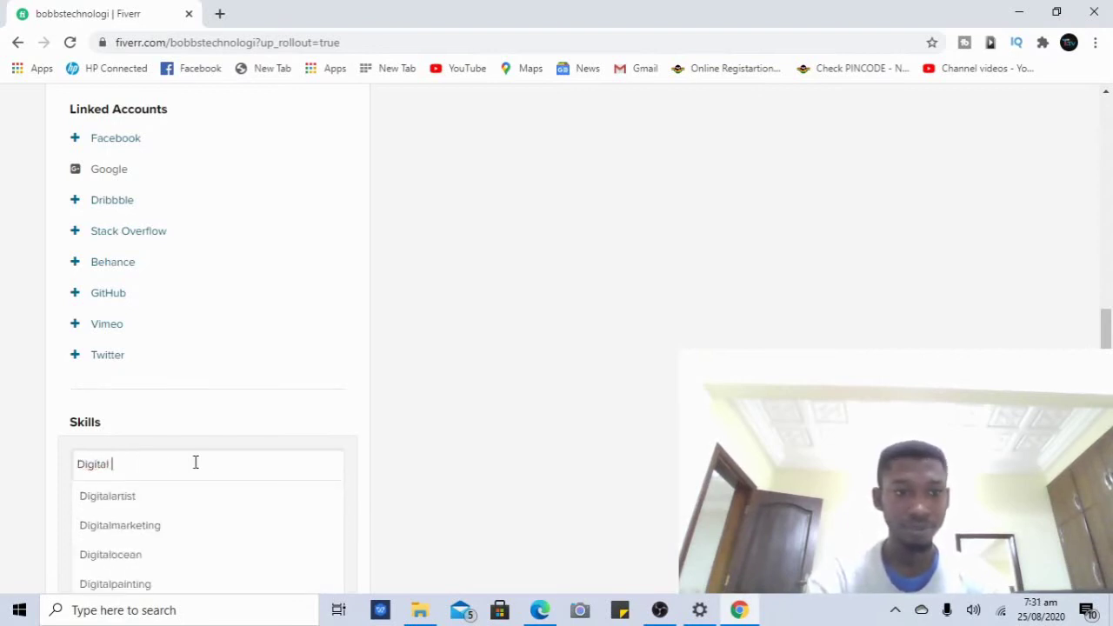
click(166, 524)
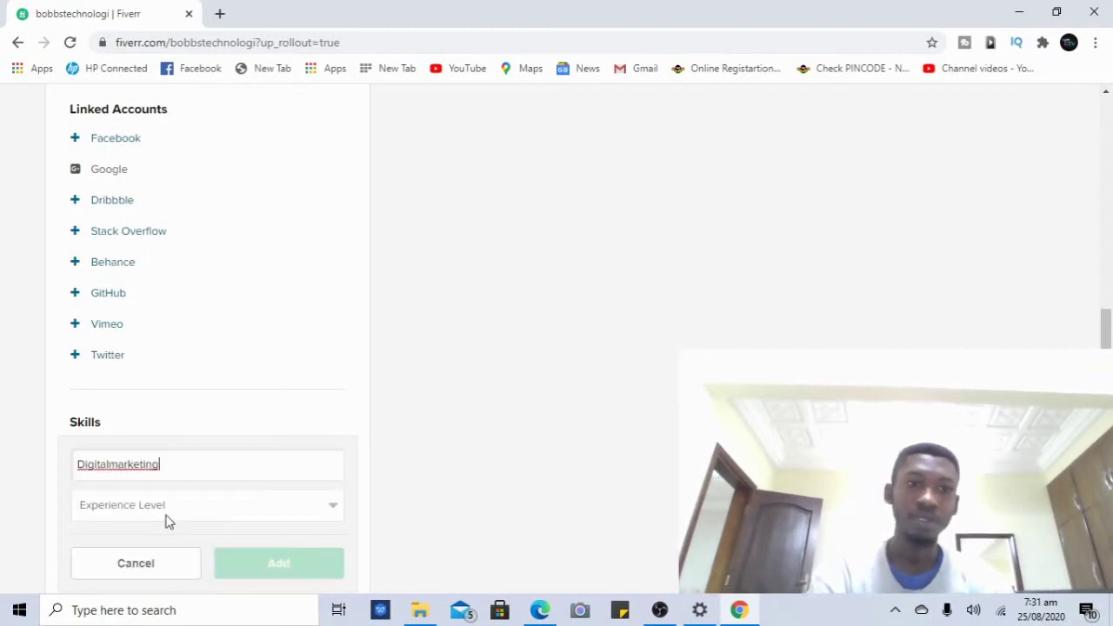
click(113, 467)
key(Delete)
text(M)
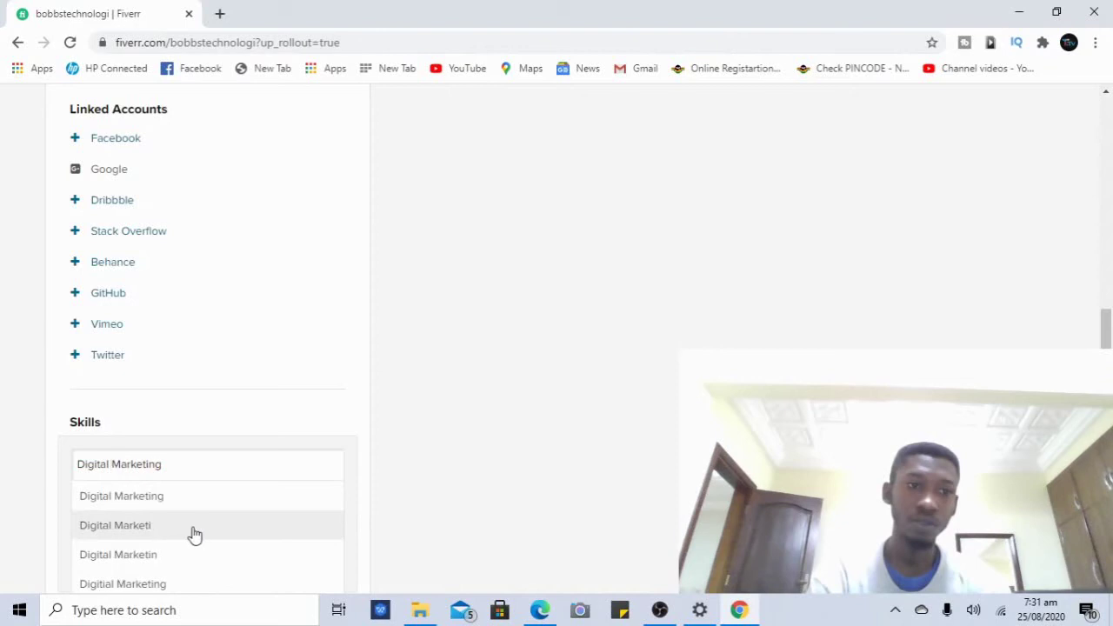
click(201, 509)
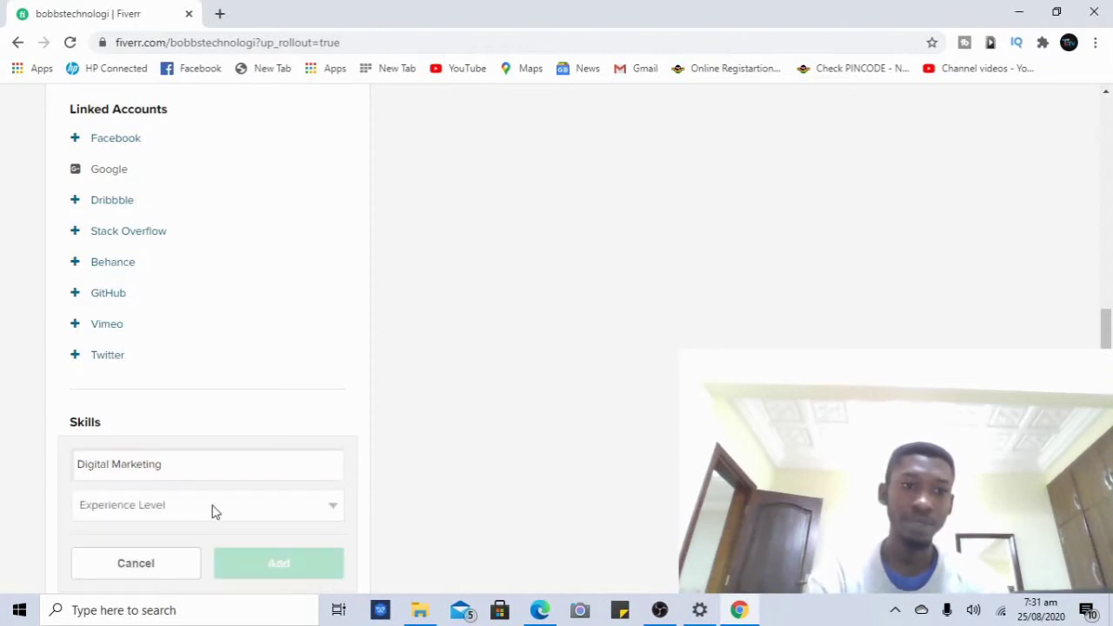
click(213, 510)
click(191, 474)
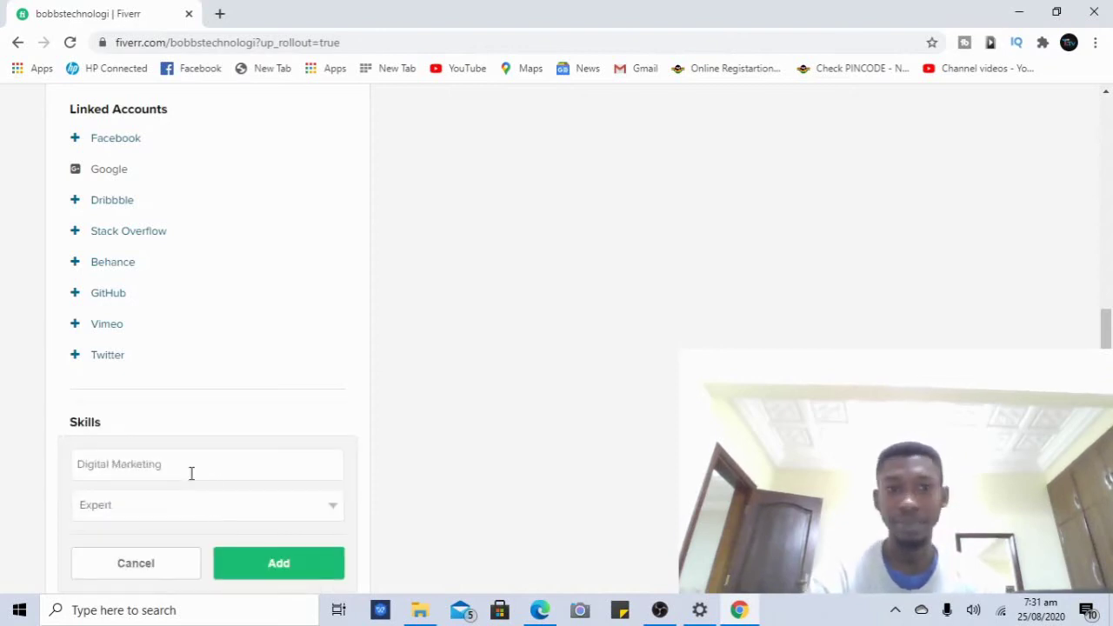
click(261, 562)
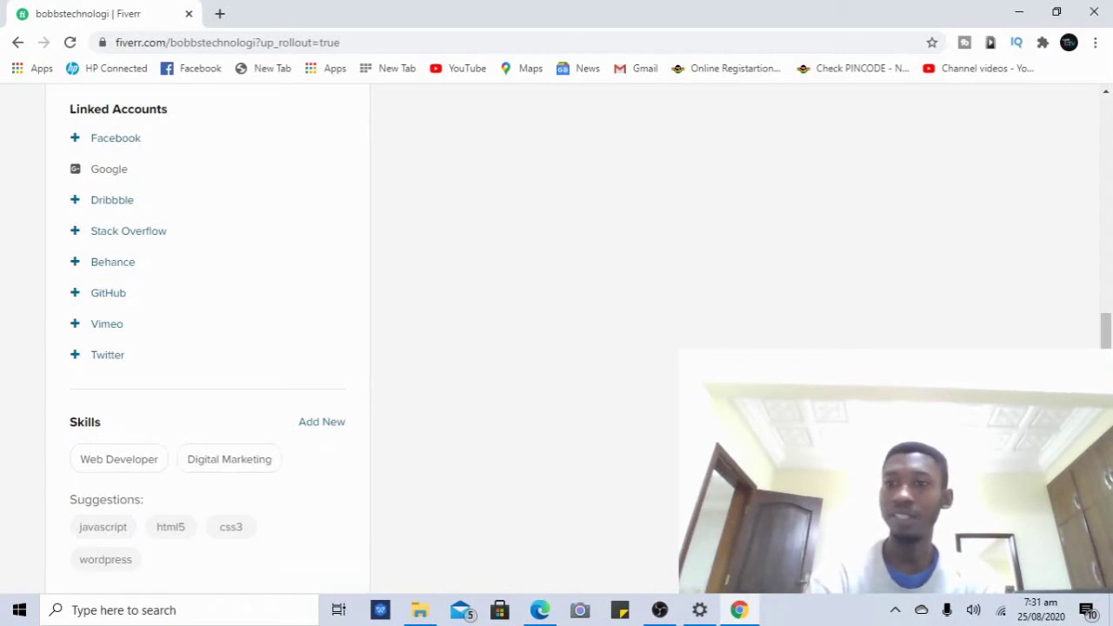
scroll(557, 339, down, 4)
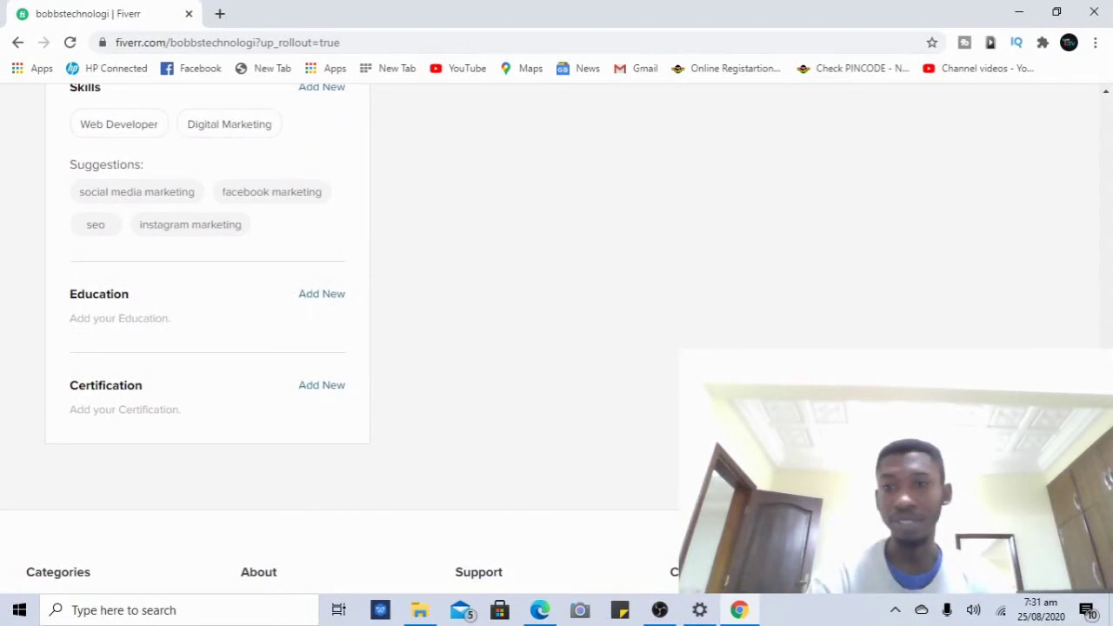
Step: Return to the top and go to the Dashboard from the avatar's account menu
scroll(1083, 218, up, 12)
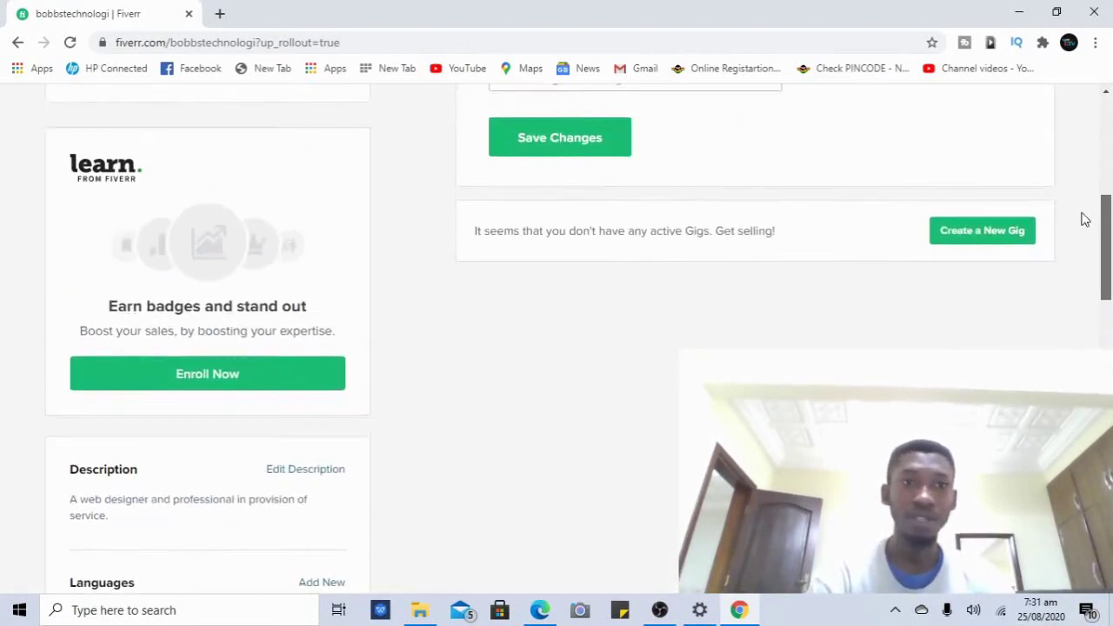
scroll(1085, 148, up, 3)
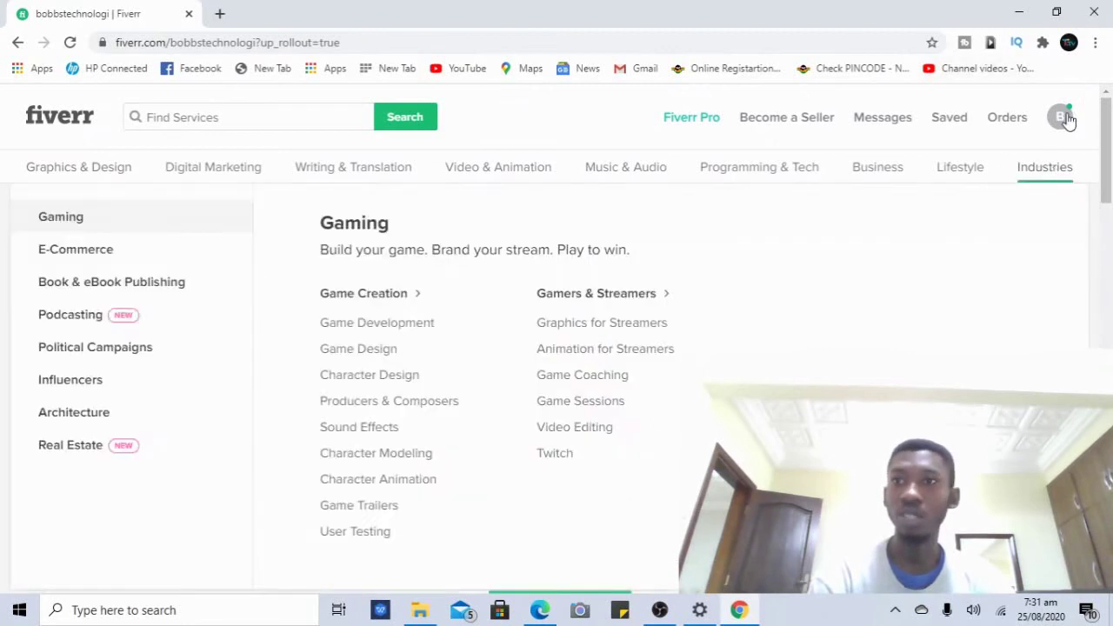
click(1062, 120)
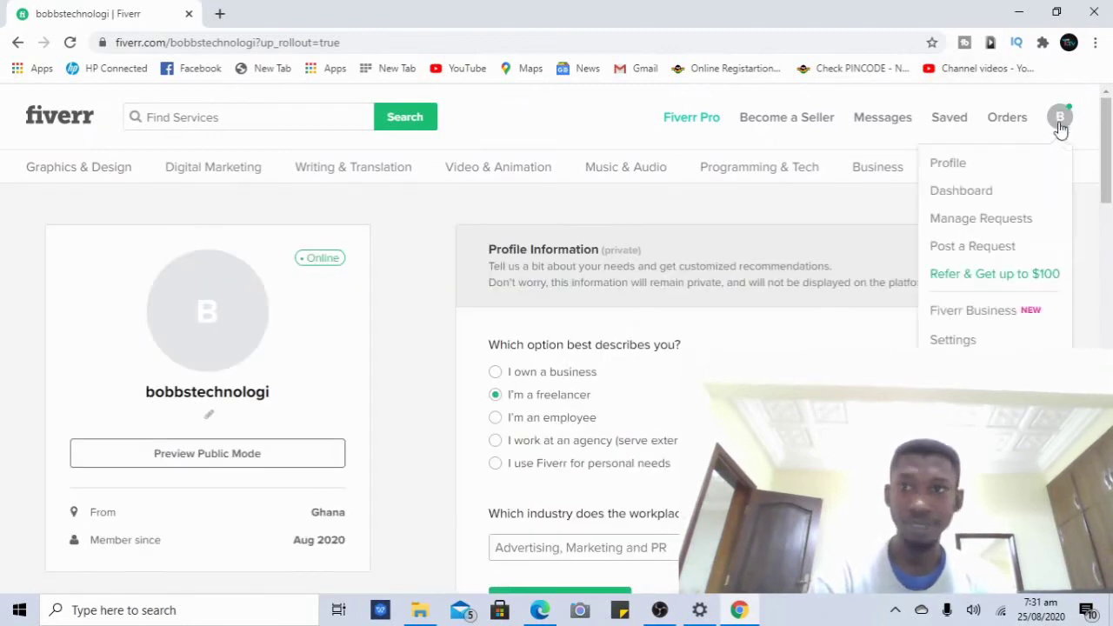
click(992, 196)
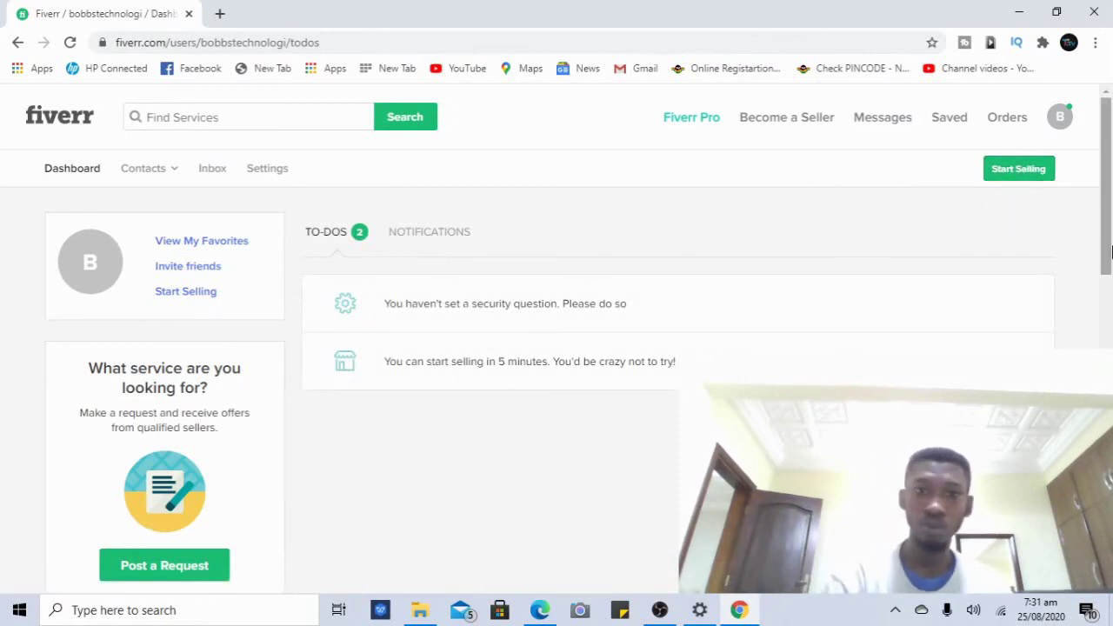
mouse_move(1107, 243)
mouse_down()
mouse_move(1107, 329)
mouse_move(1108, 255)
mouse_up()
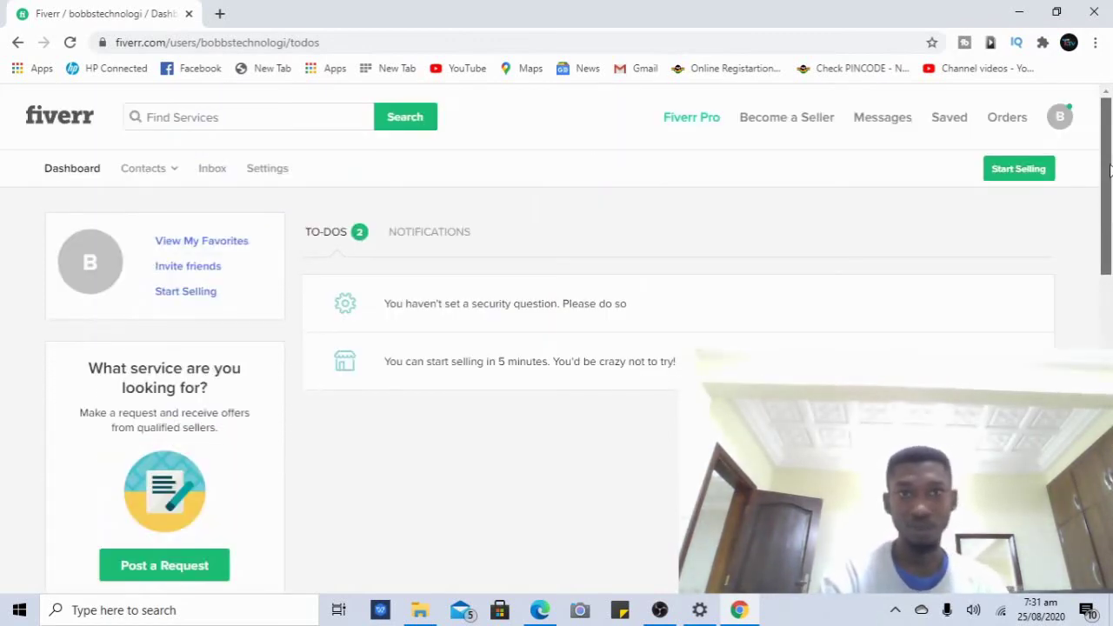